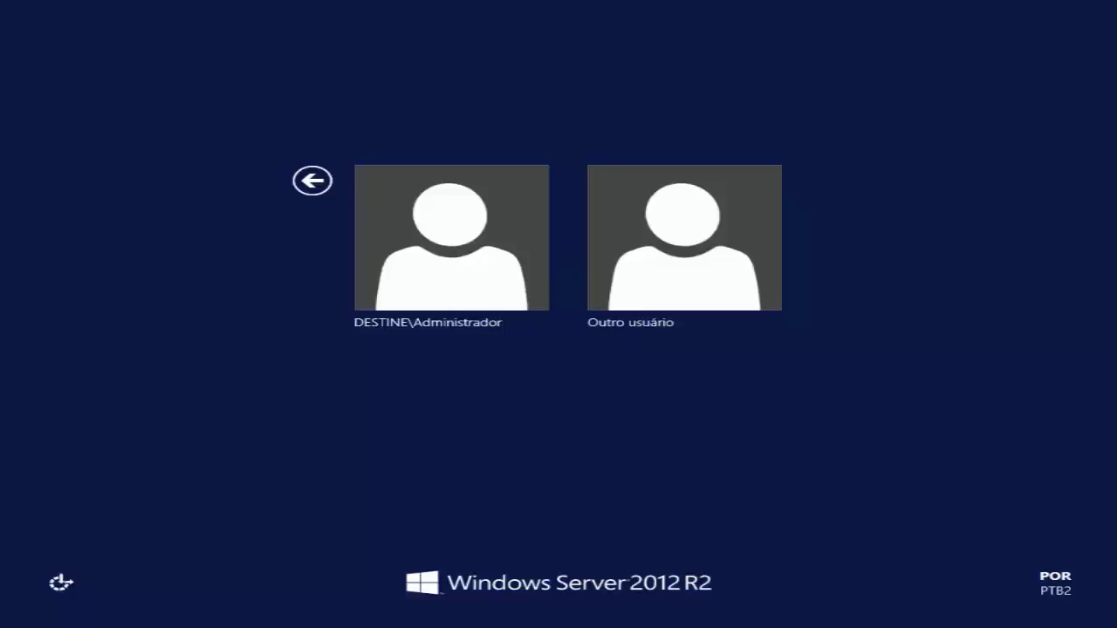
Sign in to Windows Server as DESTINE\Administrador with the account password
{"action": "left_click", "coordinate": [423, 268]}
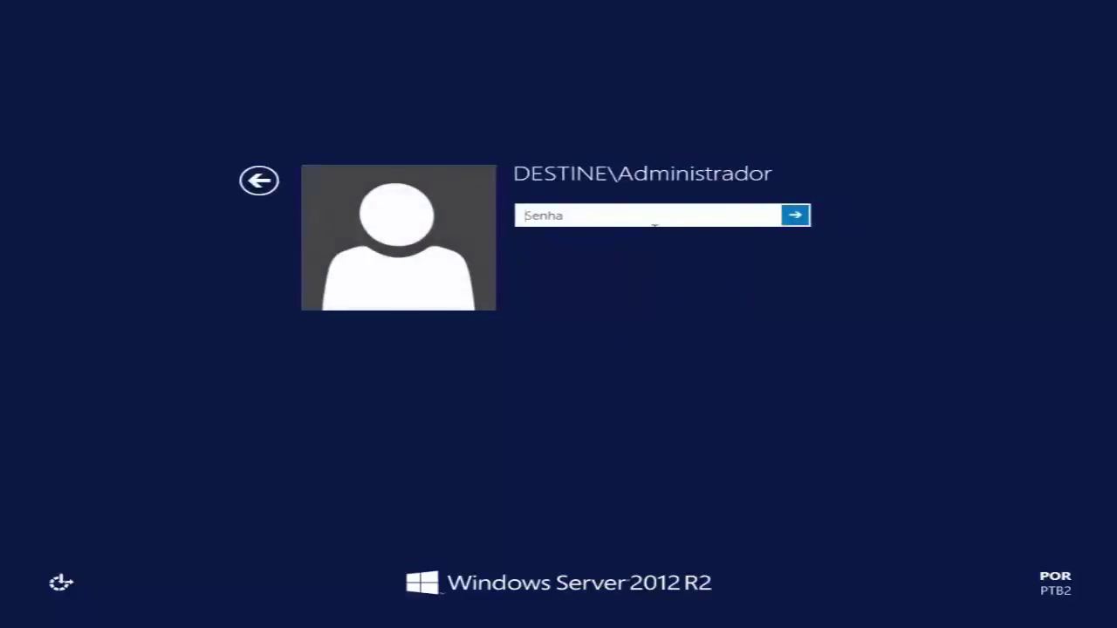
{"action": "type", "text": "••••••••"}
{"action": "key", "text": "Return"}
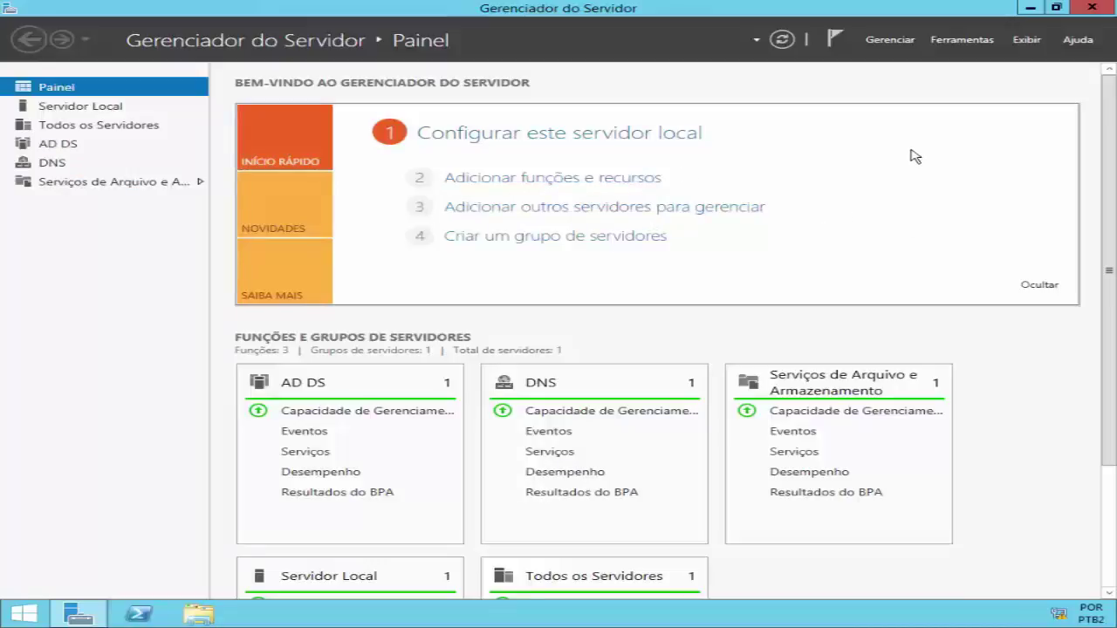
Open Server Manager's Ferramentas menu of administrative tools
{"action": "left_click", "coordinate": [953, 44]}
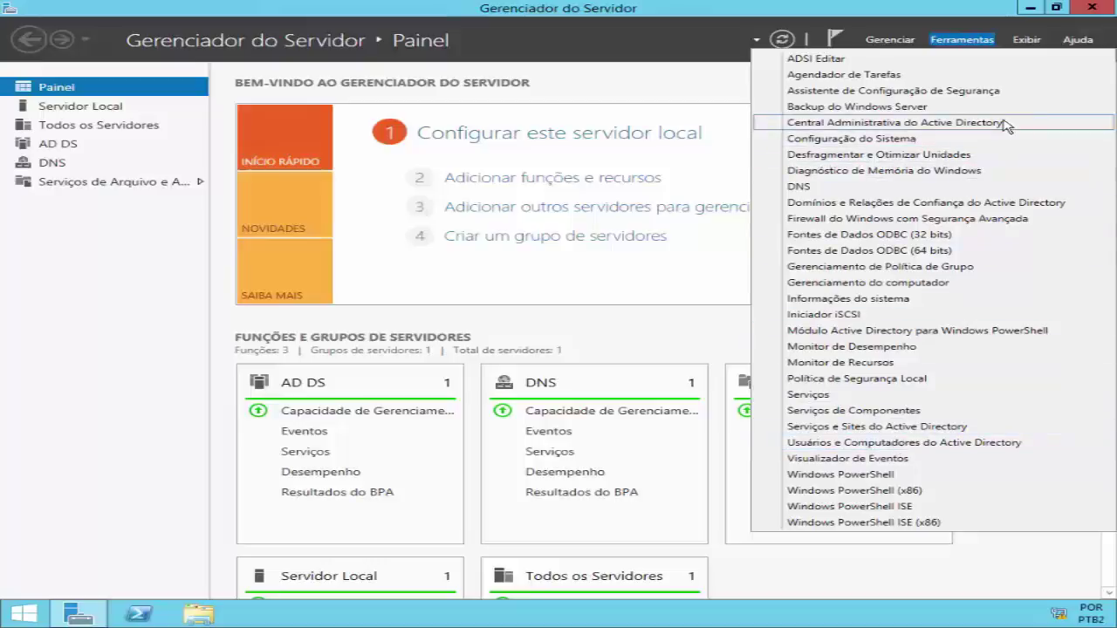
Launch Active Directory Users and Computers and widen the tree pane to show full container names
{"action": "left_click", "coordinate": [888, 447]}
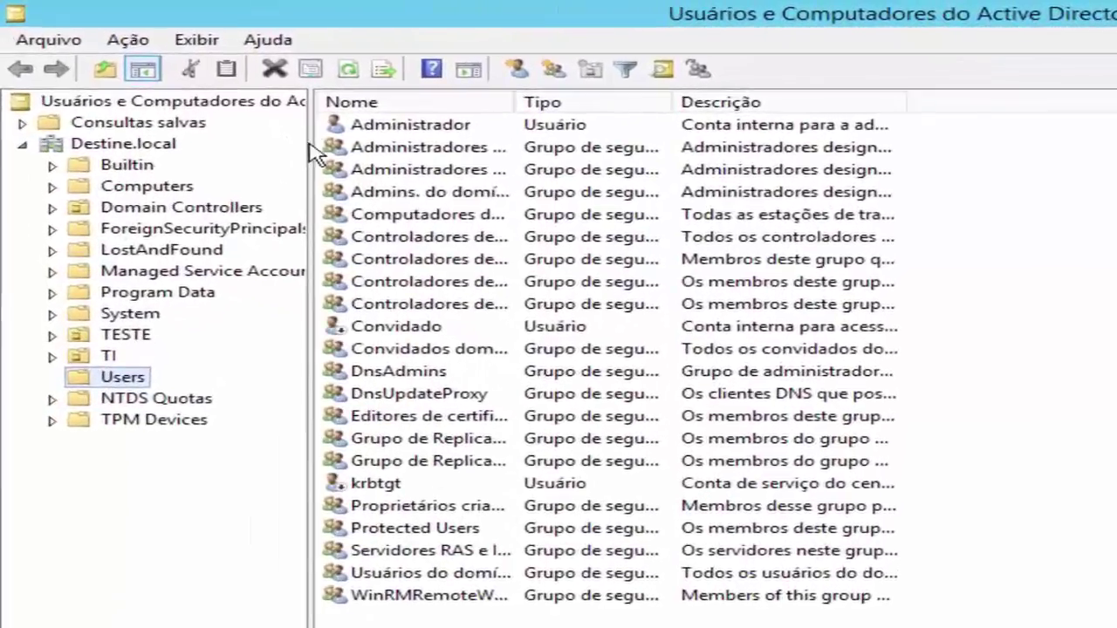
{"action": "left_click_drag", "start_coordinate": [265, 126], "coordinate": [399, 141]}
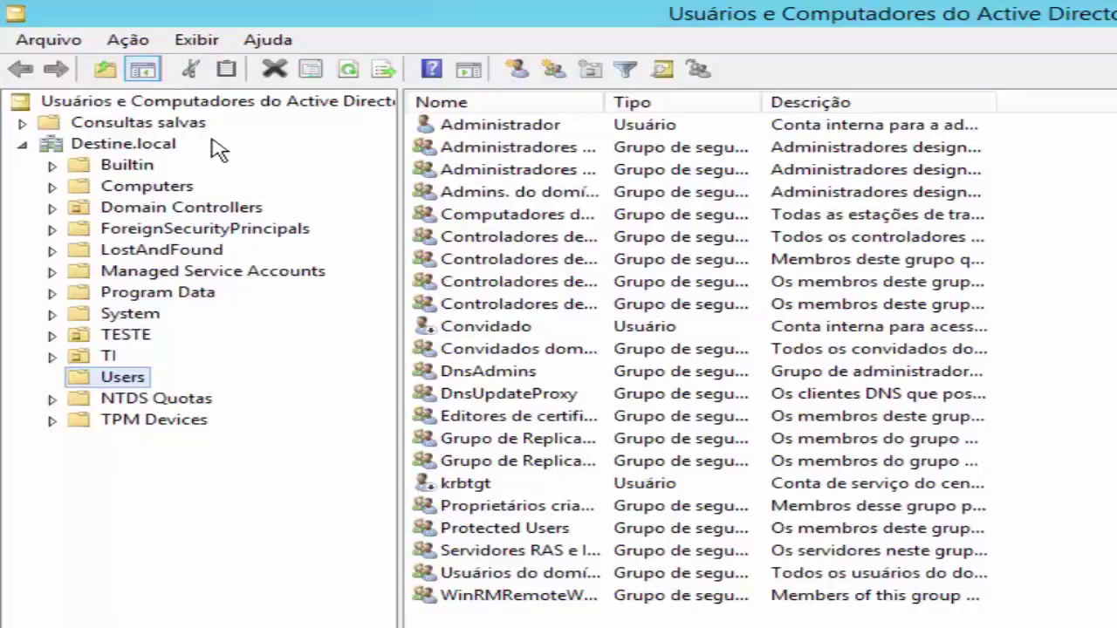
Turn off Recursos avançados, list Builtin, and widen the Nome and Tipo columns
{"action": "left_click", "coordinate": [198, 41]}
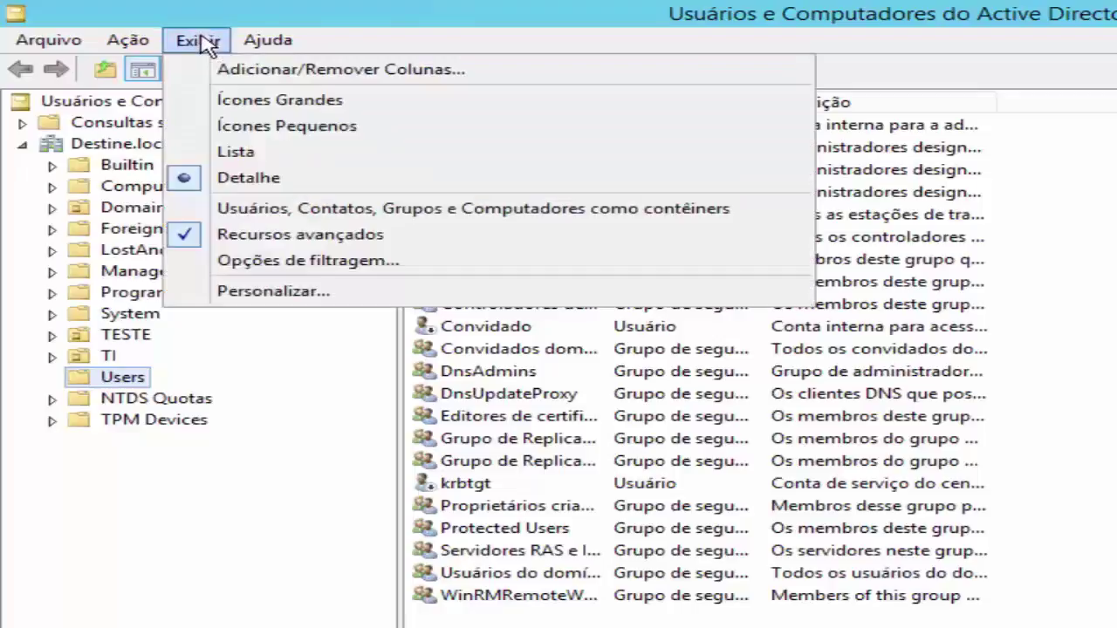
{"action": "left_click", "coordinate": [185, 235]}
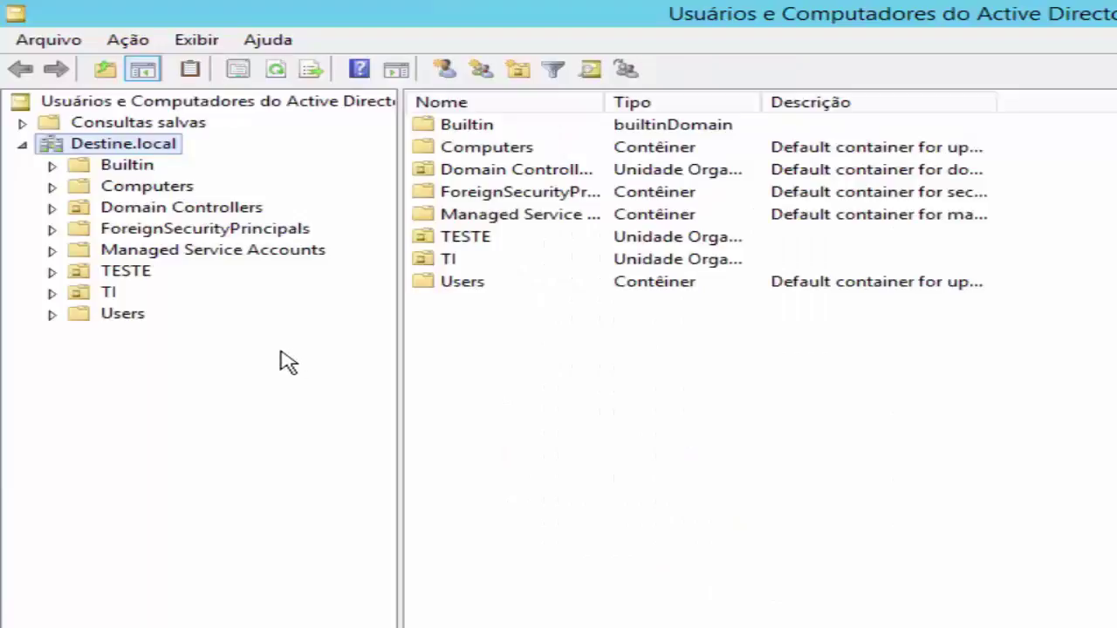
{"action": "left_click", "coordinate": [130, 171]}
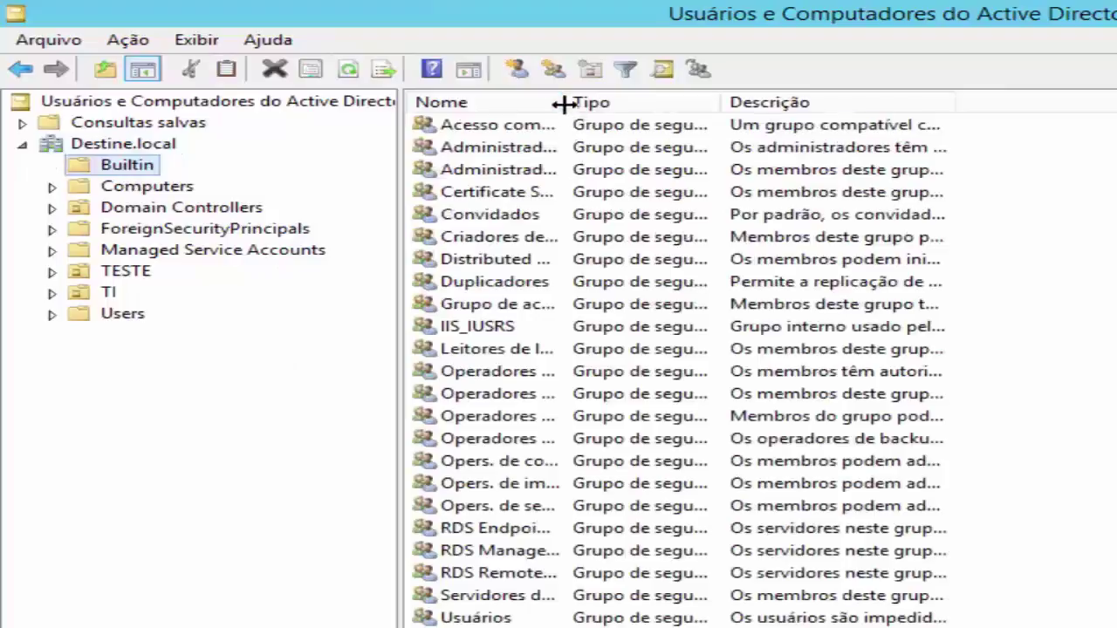
{"action": "left_click_drag", "start_coordinate": [629, 109], "coordinate": [912, 101]}
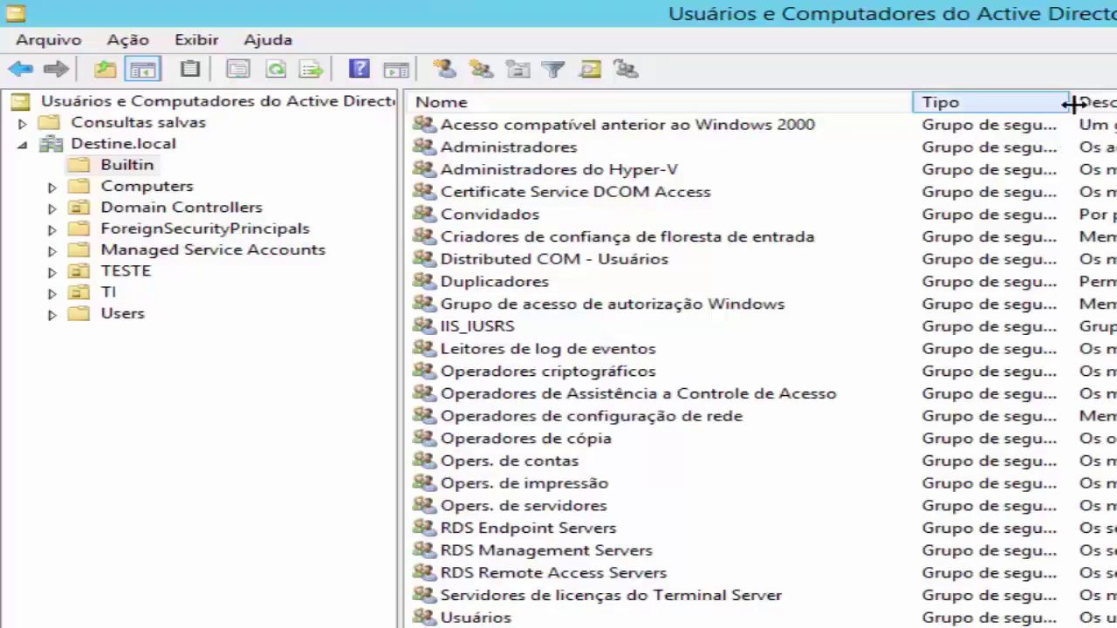
{"action": "left_click_drag", "start_coordinate": [1070, 102], "coordinate": [1116, 102]}
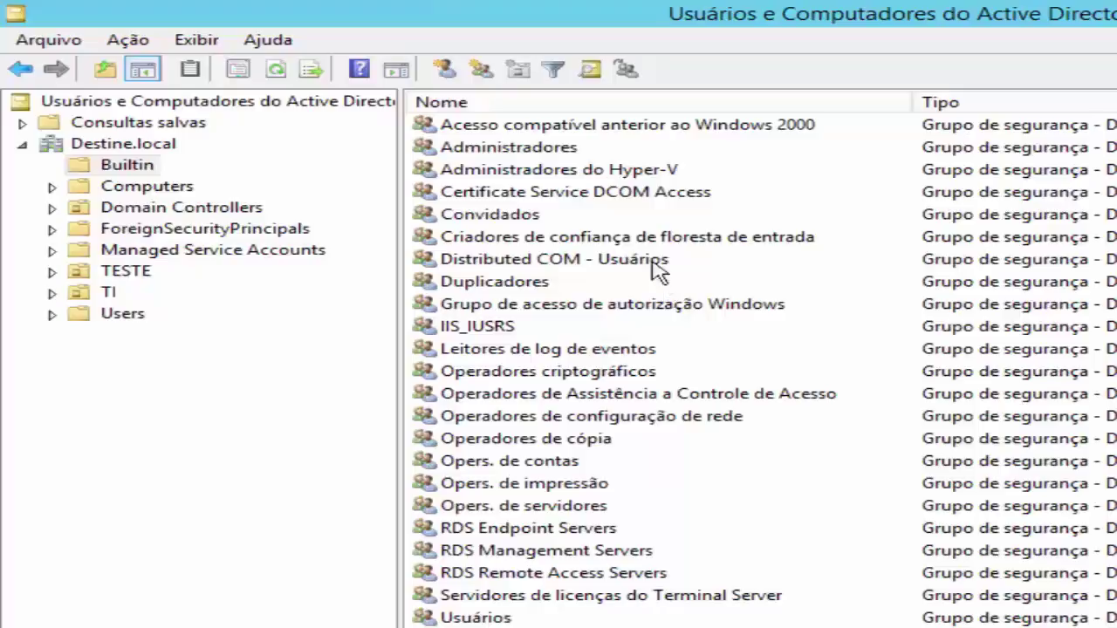
Review Administradores, the CL-Destine computer and DESTINE-DC, widening the Nome and Site columns
{"action": "left_click", "coordinate": [563, 150]}
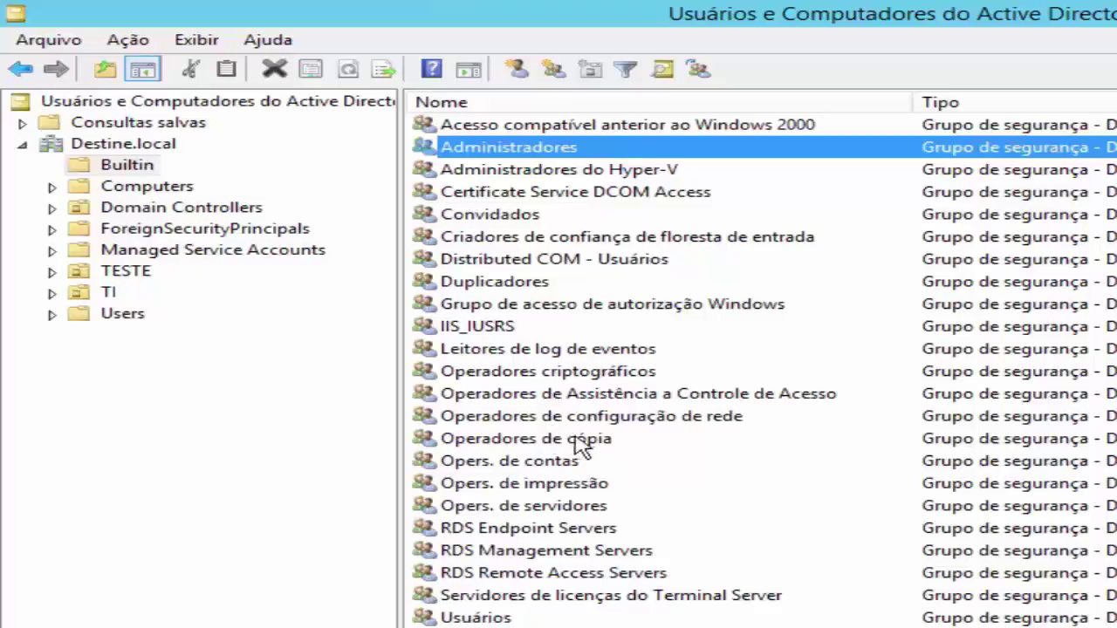
{"action": "left_click", "coordinate": [179, 191]}
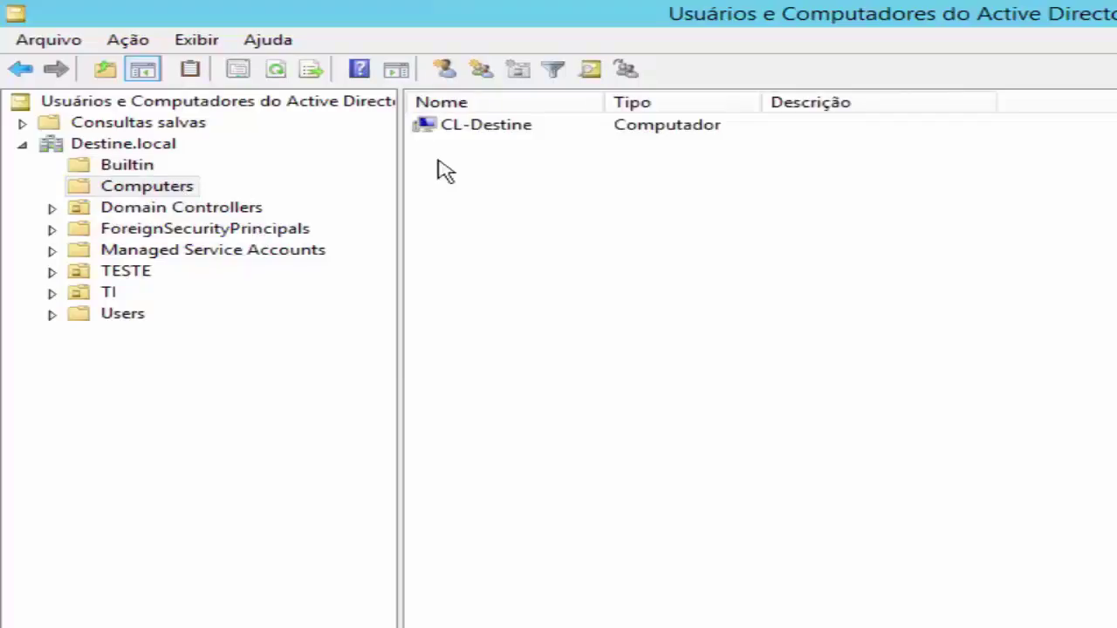
{"action": "left_click", "coordinate": [522, 129]}
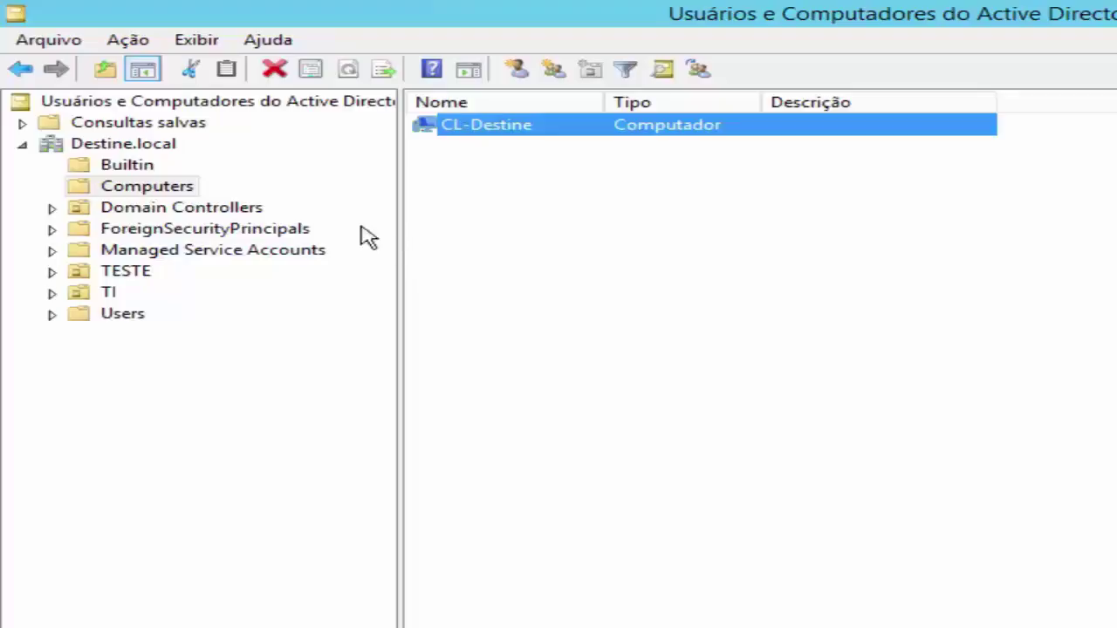
{"action": "left_click", "coordinate": [240, 214]}
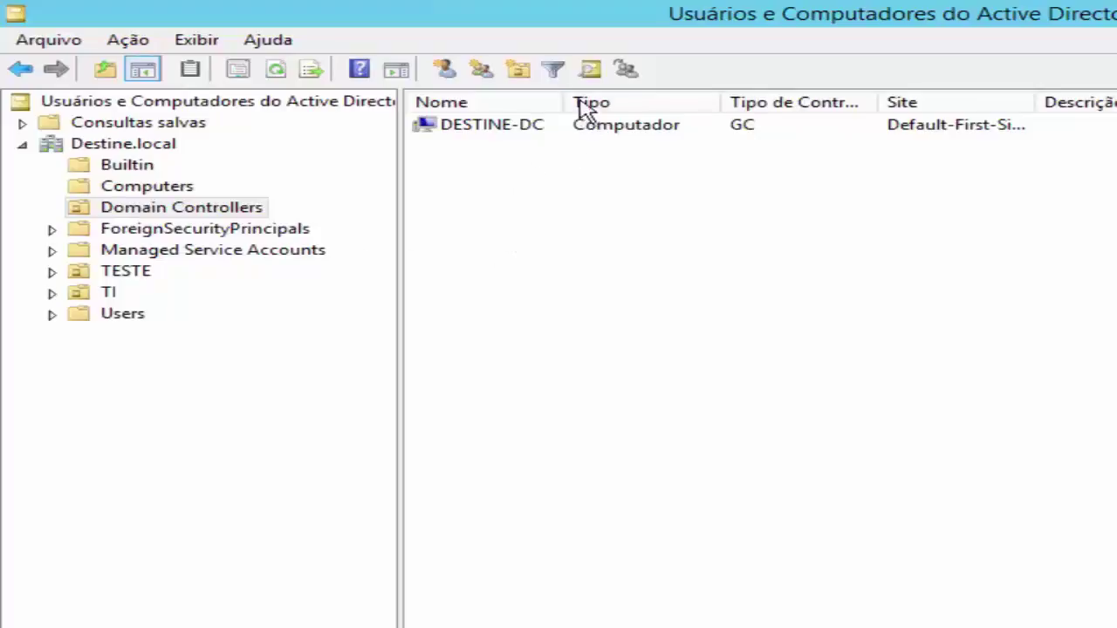
{"action": "left_click_drag", "start_coordinate": [567, 98], "coordinate": [590, 99]}
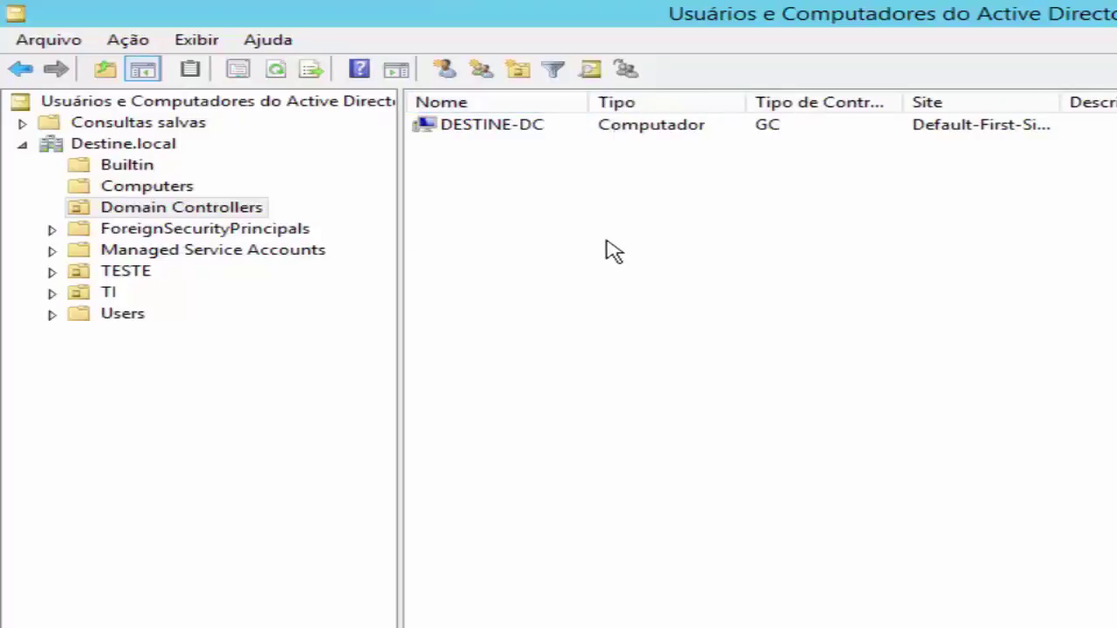
{"action": "left_click", "coordinate": [542, 133]}
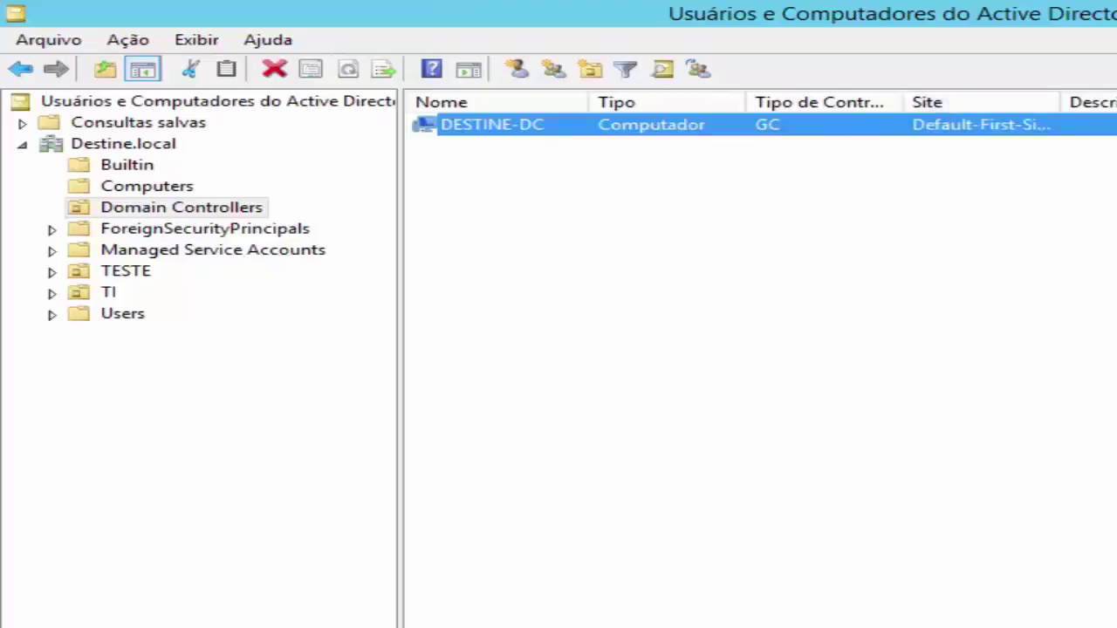
{"action": "left_click_drag", "start_coordinate": [1113, 102], "coordinate": [1116, 102]}
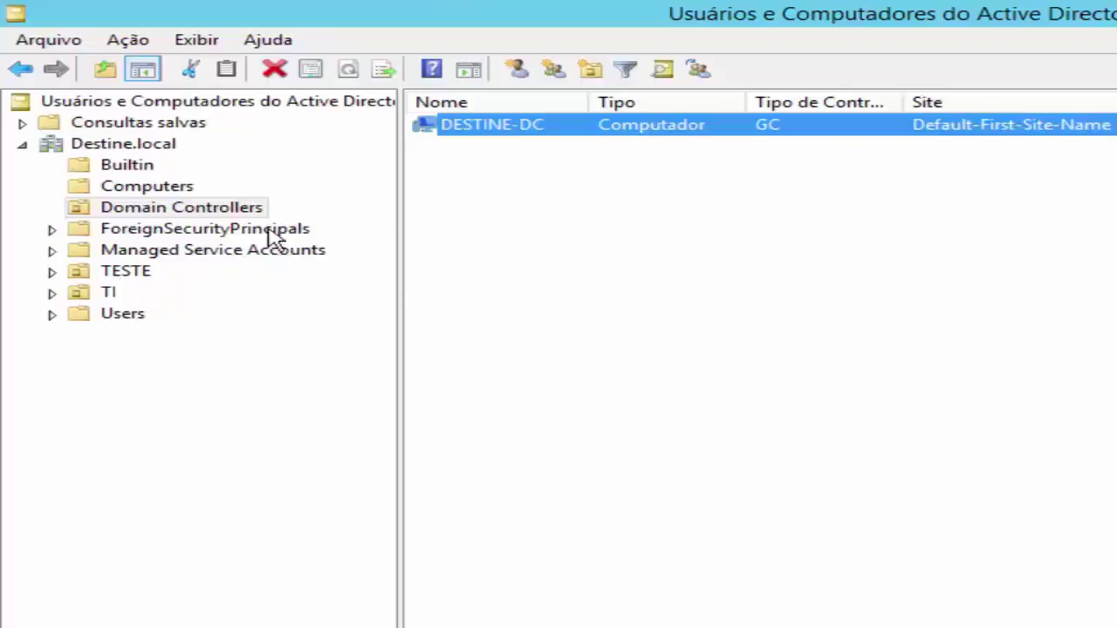
Browse ForeignSecurityPrincipals, Managed Service Accounts, TESTE and TI, then return to Destine.local
{"action": "left_click", "coordinate": [214, 235]}
{"action": "left_click", "coordinate": [215, 251]}
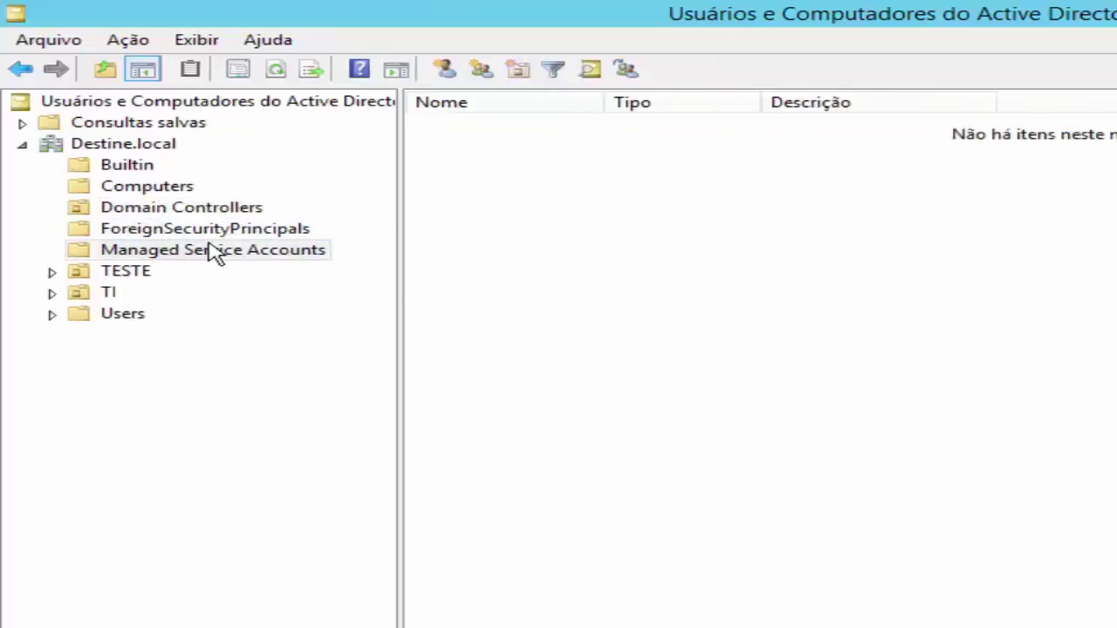
{"action": "left_click", "coordinate": [106, 275]}
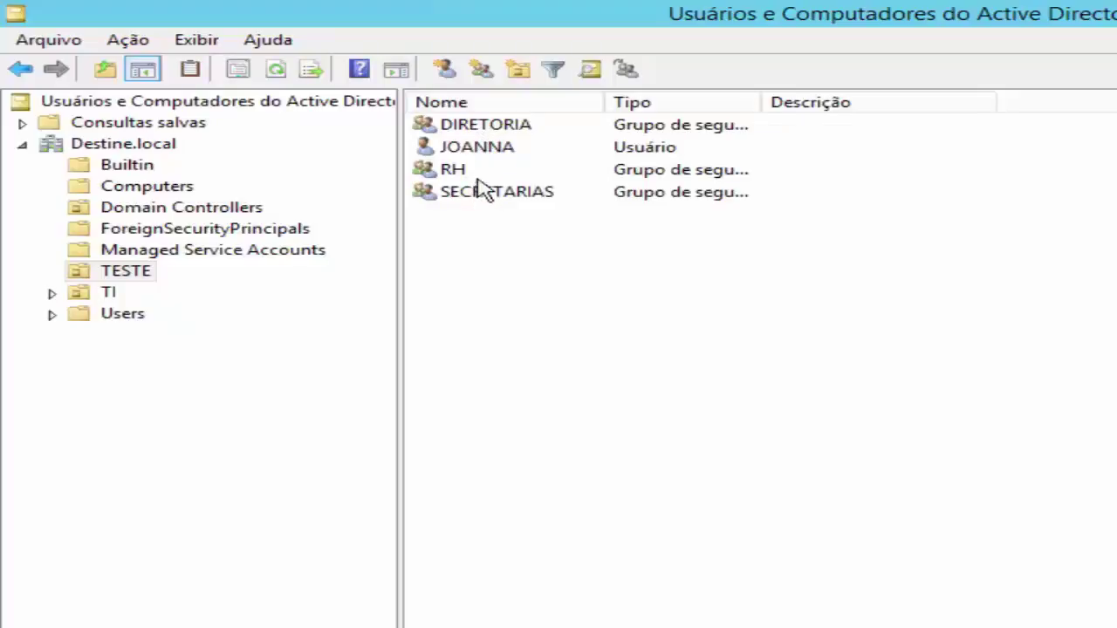
{"action": "left_click", "coordinate": [480, 150]}
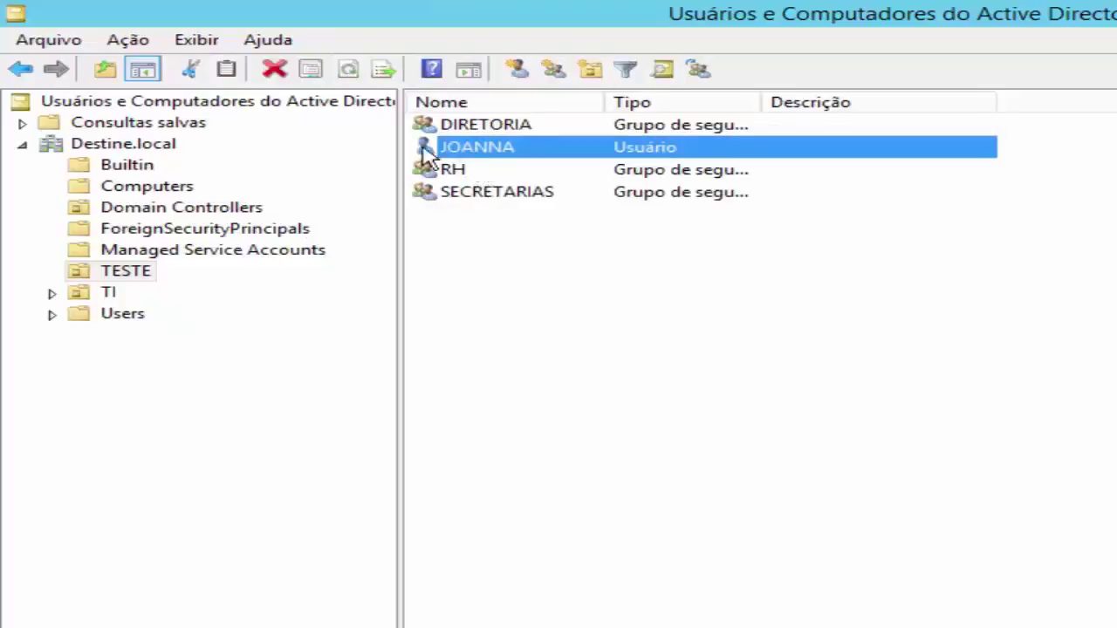
{"action": "left_click", "coordinate": [92, 295]}
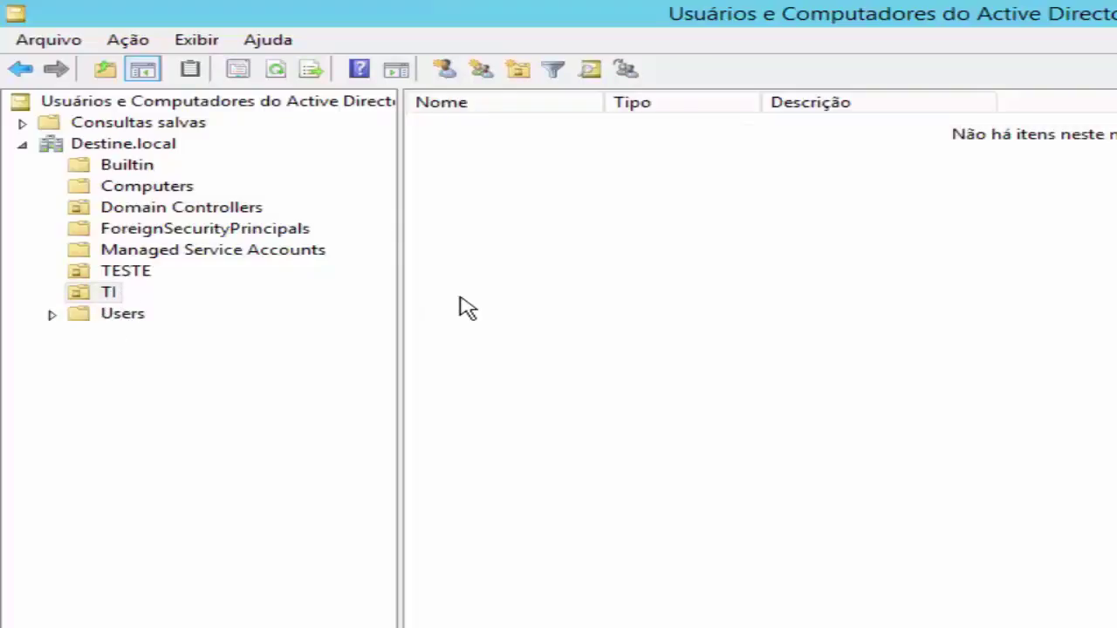
{"action": "left_click", "coordinate": [130, 146]}
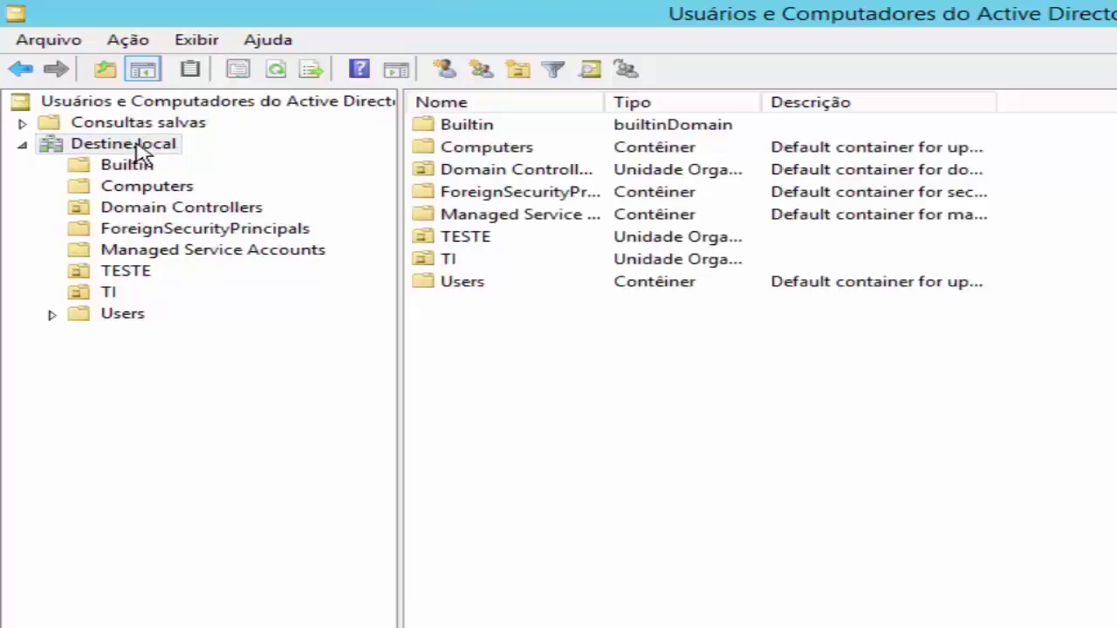
Start a new Unidade Organizacional under Destine.local from its Novo menu
{"action": "right_click", "coordinate": [140, 153]}
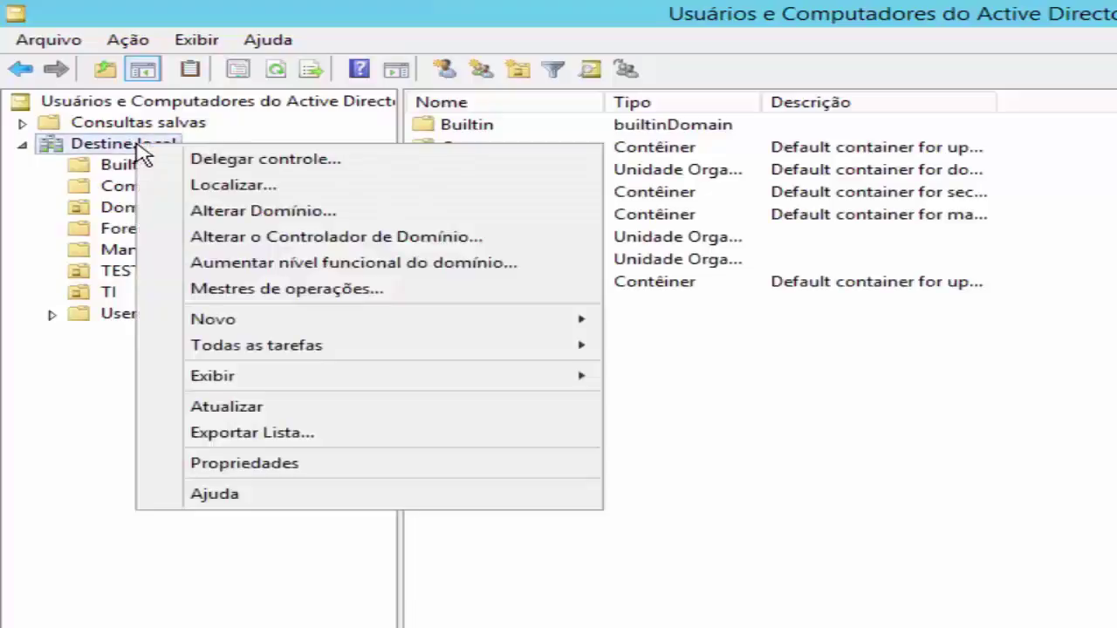
{"action": "mouse_move", "coordinate": [433, 326]}
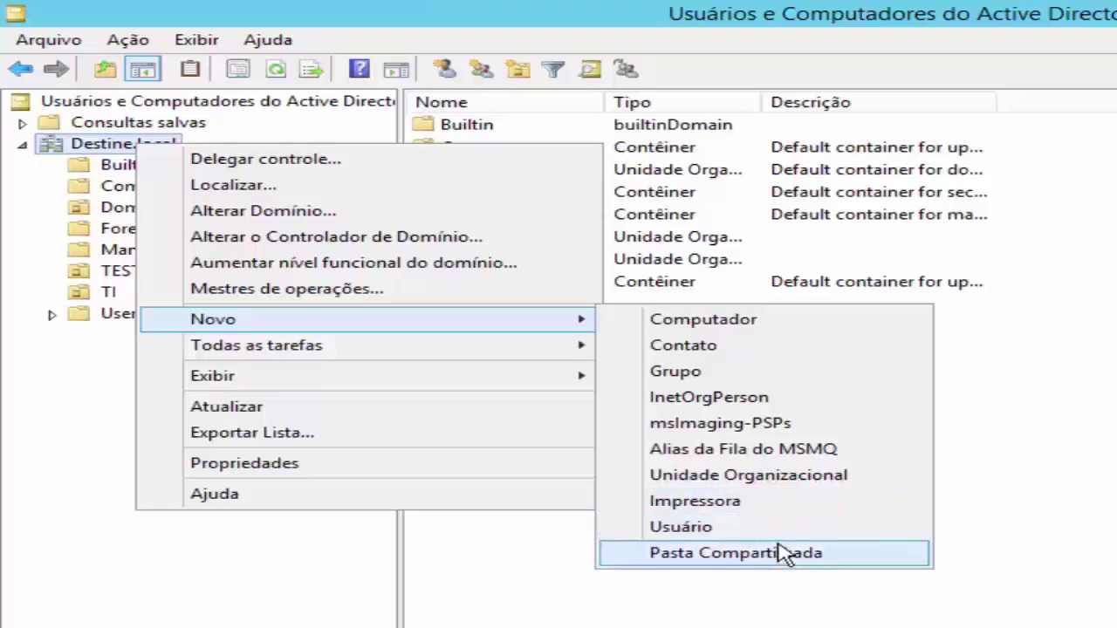
{"action": "left_click", "coordinate": [798, 489]}
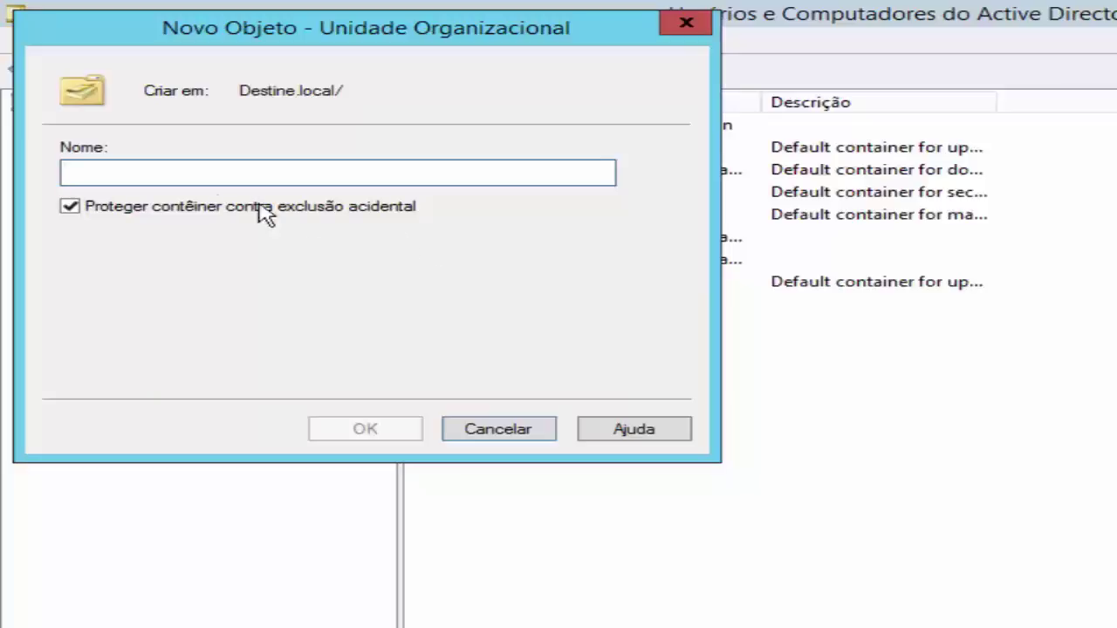
Create the Administracao OU with accidental-deletion protection turned off
{"action": "left_click", "coordinate": [72, 208]}
{"action": "left_click", "coordinate": [165, 175]}
{"action": "type", "text": "Administra"}
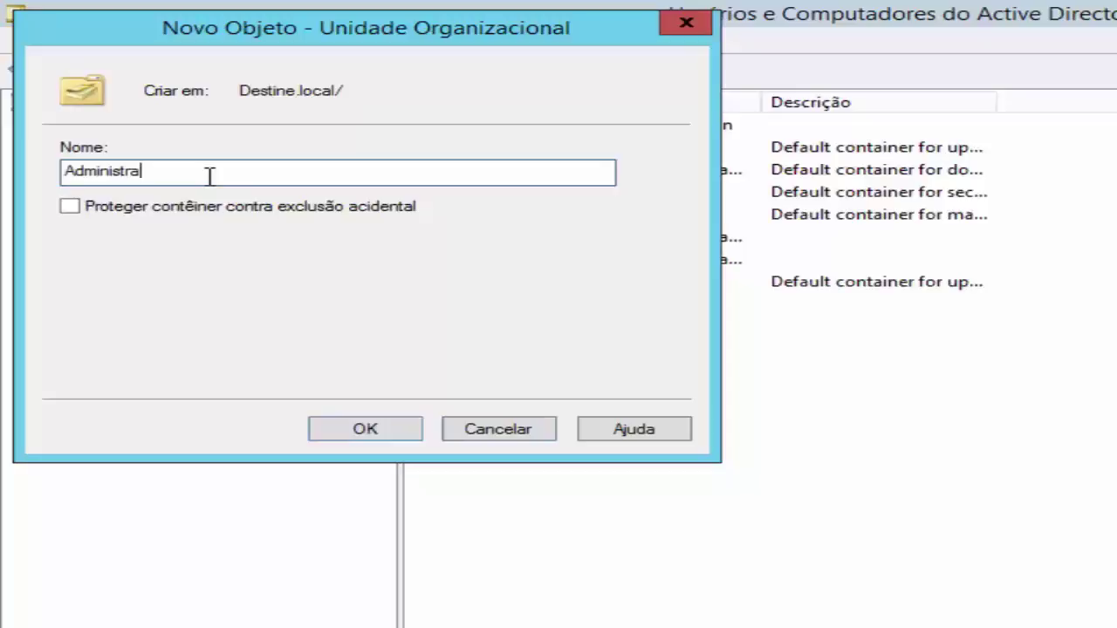
{"action": "type", "text": "cao"}
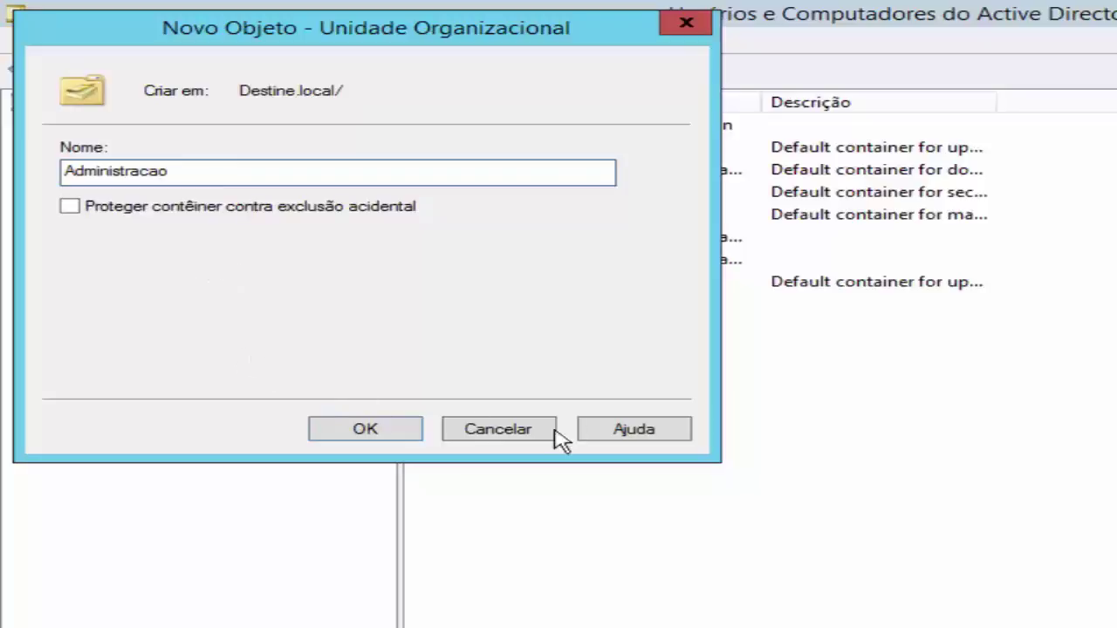
{"action": "left_click", "coordinate": [384, 431]}
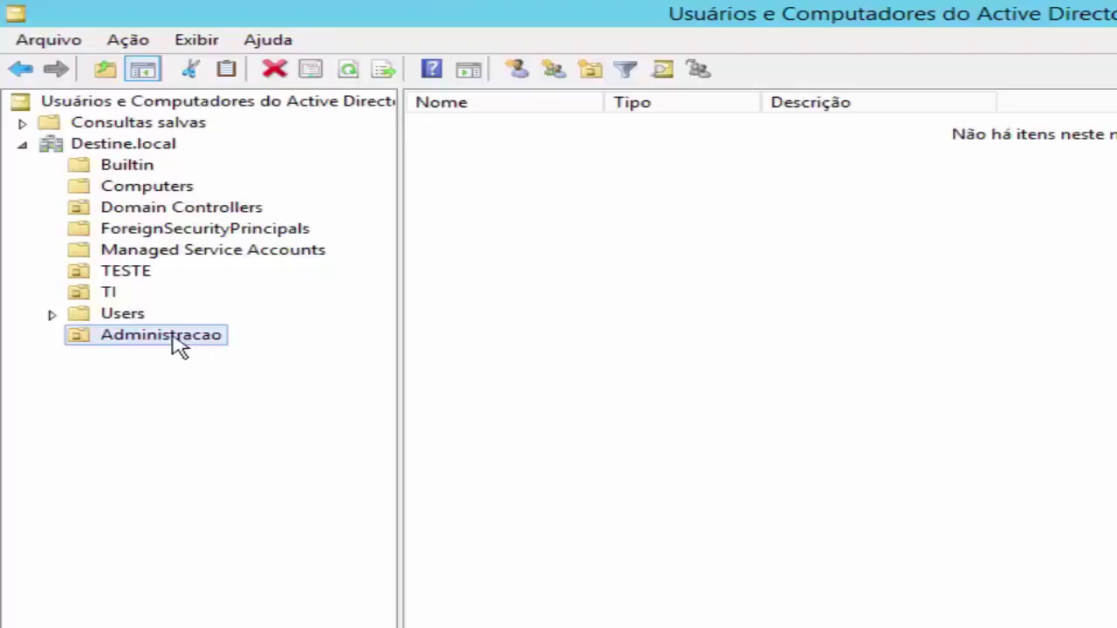
In Users, widen the Nome column and review the Administradores de empresa and Admins. do domínio groups
{"action": "left_click", "coordinate": [138, 316]}
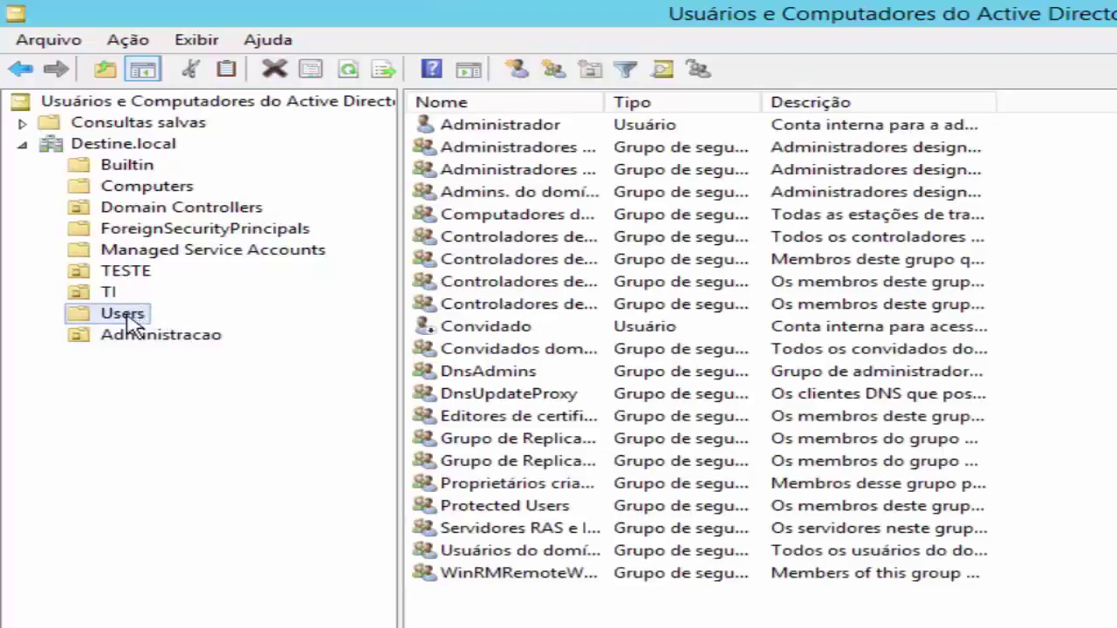
{"action": "left_click_drag", "start_coordinate": [599, 99], "coordinate": [166, 292]}
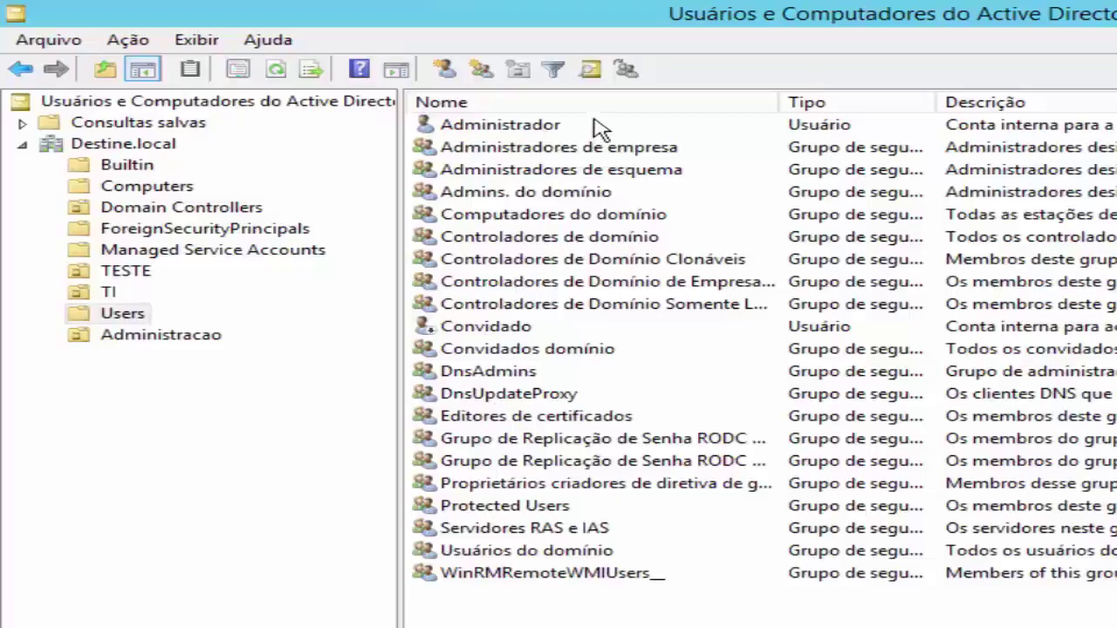
{"action": "left_click", "coordinate": [554, 151]}
{"action": "left_click", "coordinate": [553, 170]}
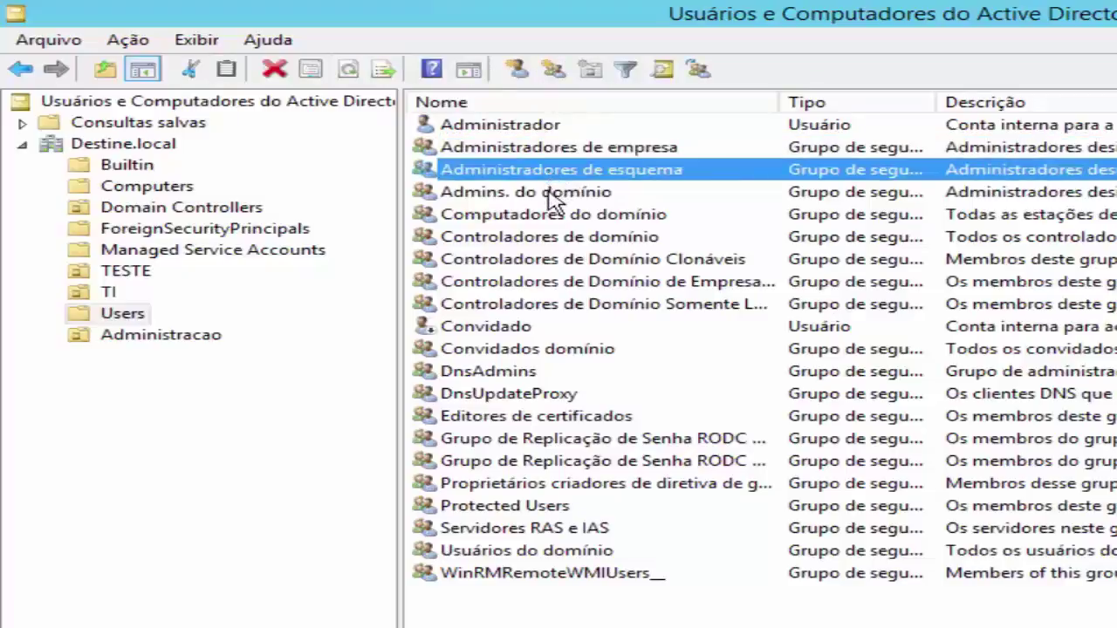
{"action": "left_click", "coordinate": [552, 193]}
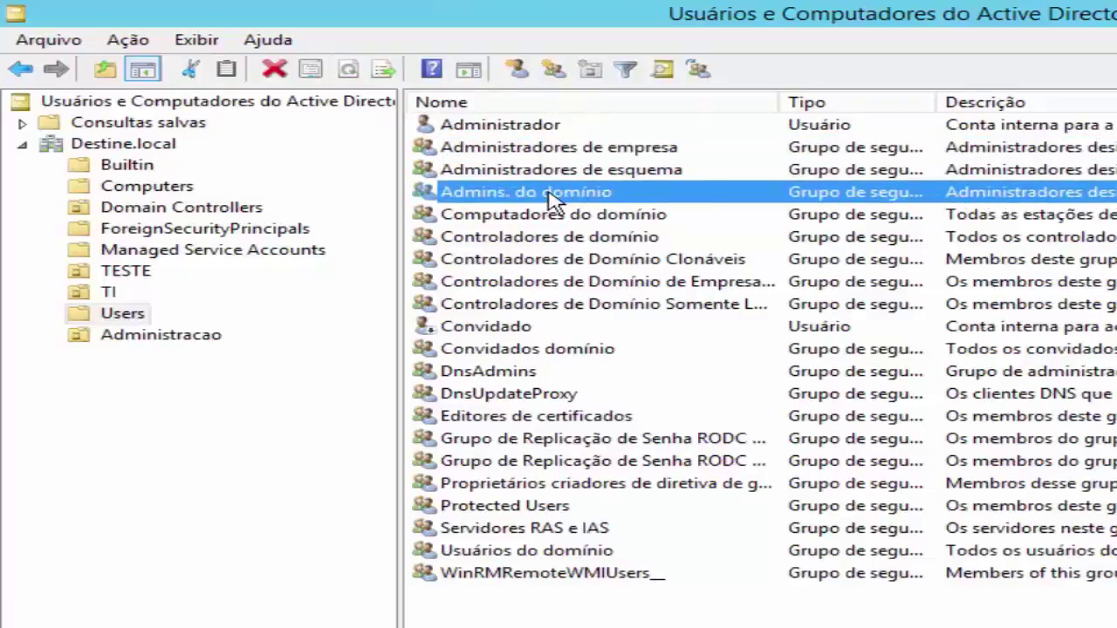
{"action": "key", "text": "F5"}
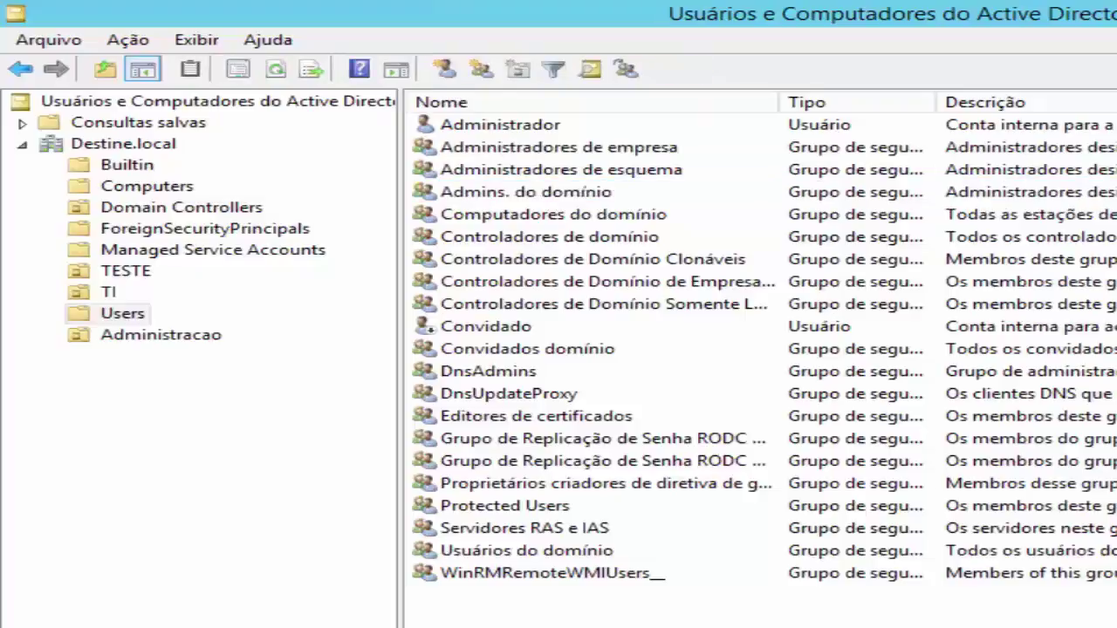
Check the Administracao unit, return to Users, then open the empty TI OU
{"action": "left_click", "coordinate": [188, 345]}
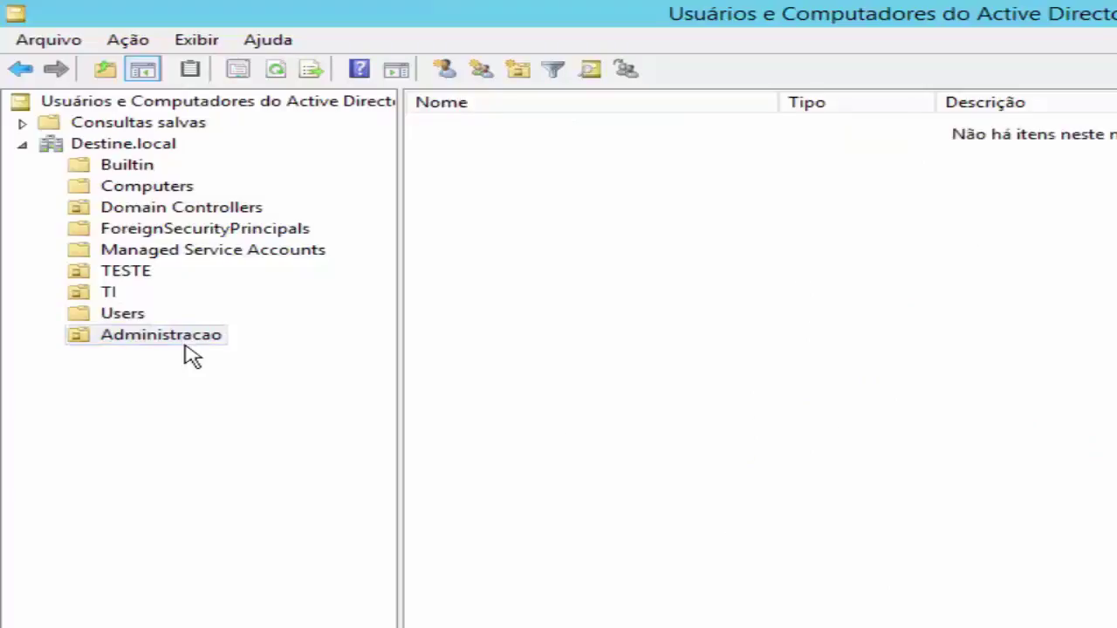
{"action": "left_click", "coordinate": [137, 318]}
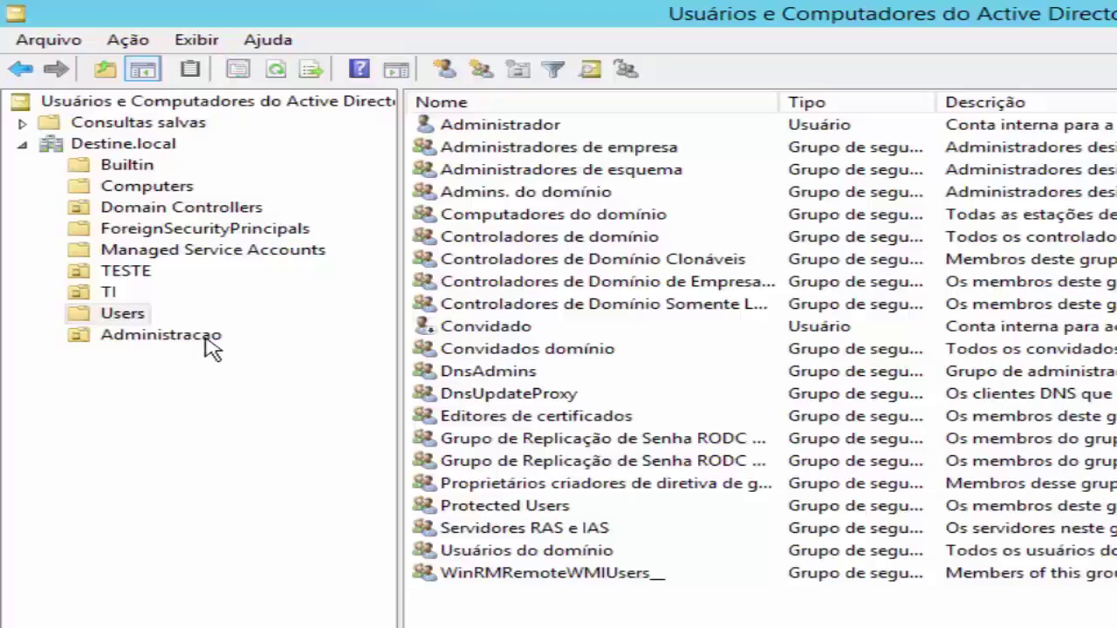
{"action": "left_click", "coordinate": [115, 296]}
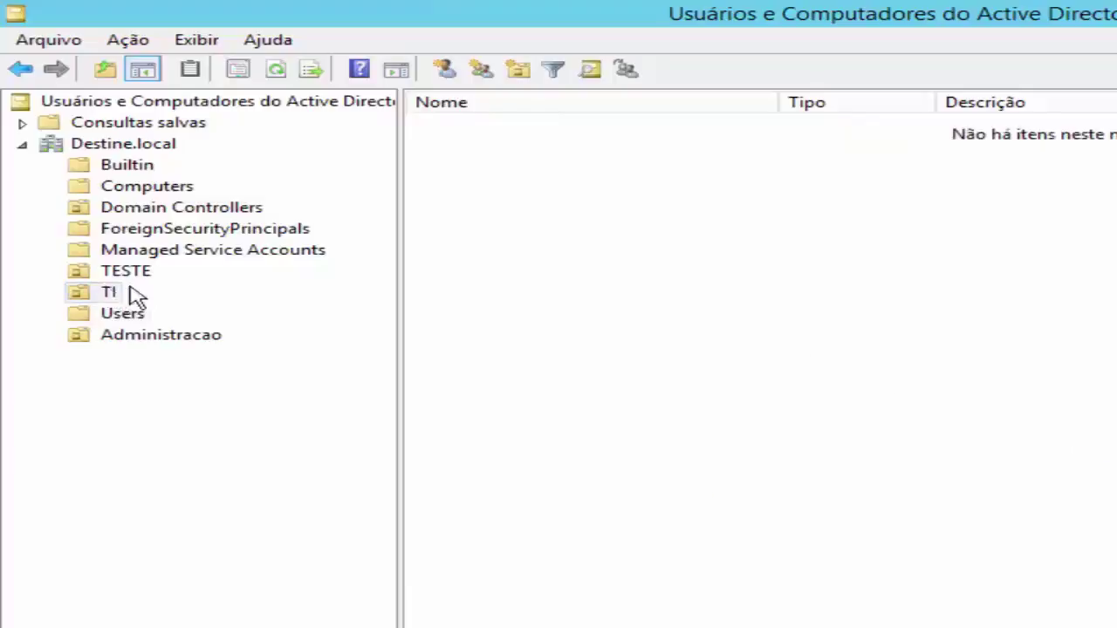
Start creating a new user in TI via Novo > Usuário
{"action": "right_click", "coordinate": [535, 262]}
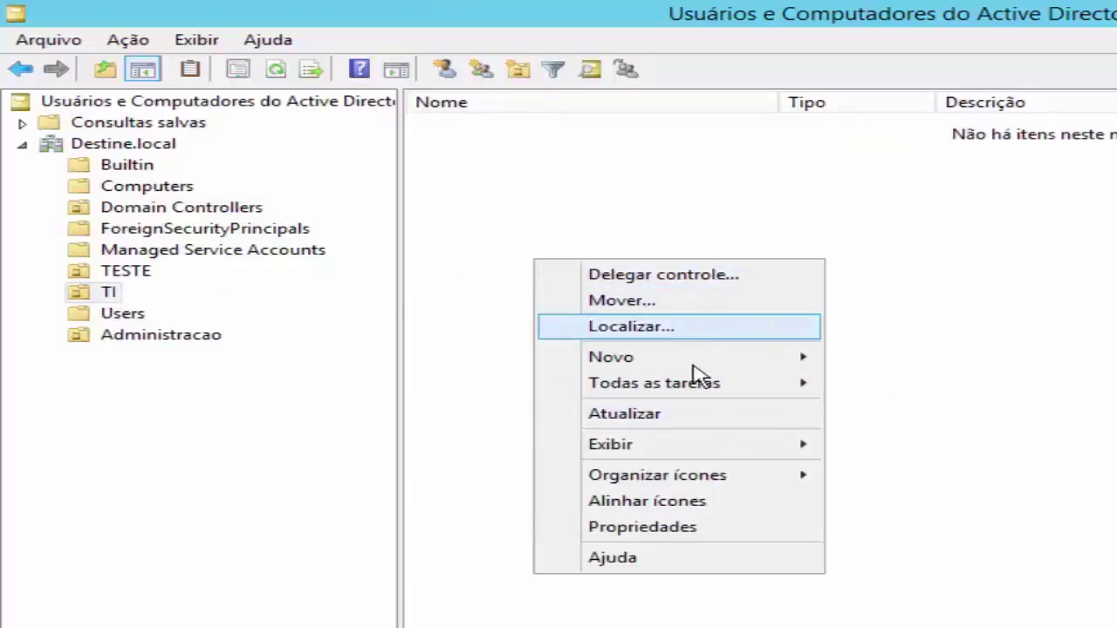
{"action": "mouse_move", "coordinate": [706, 363]}
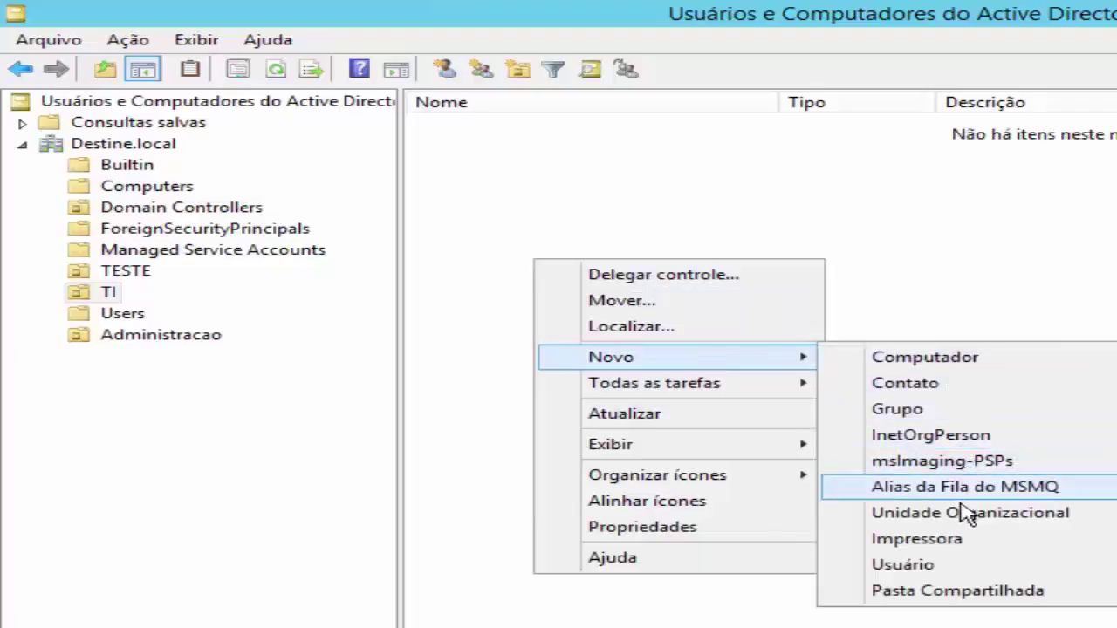
{"action": "left_click", "coordinate": [941, 572]}
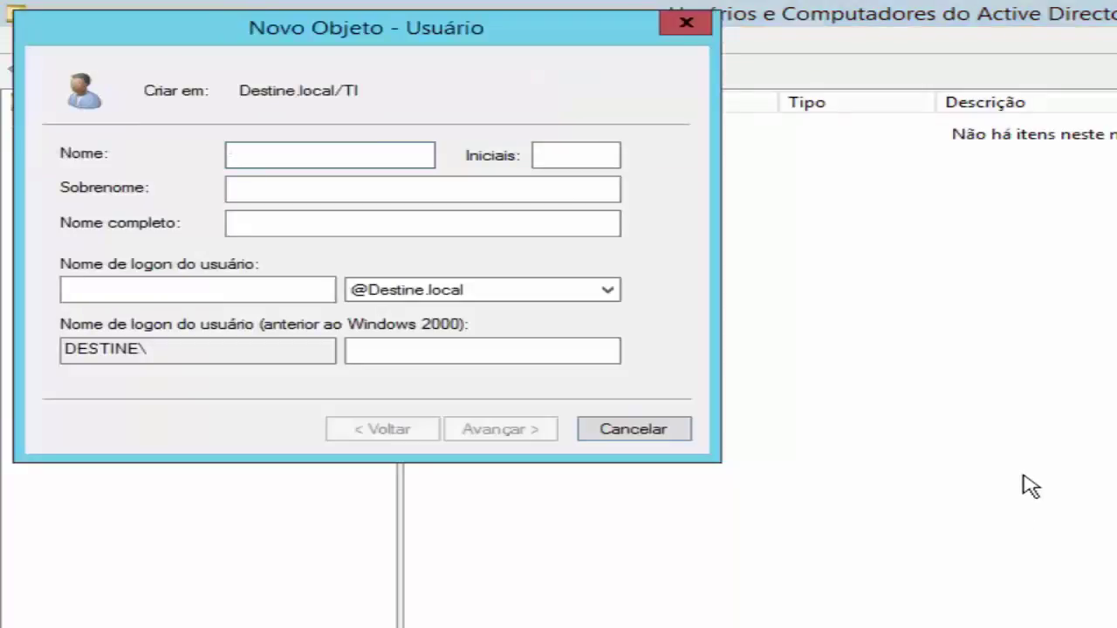
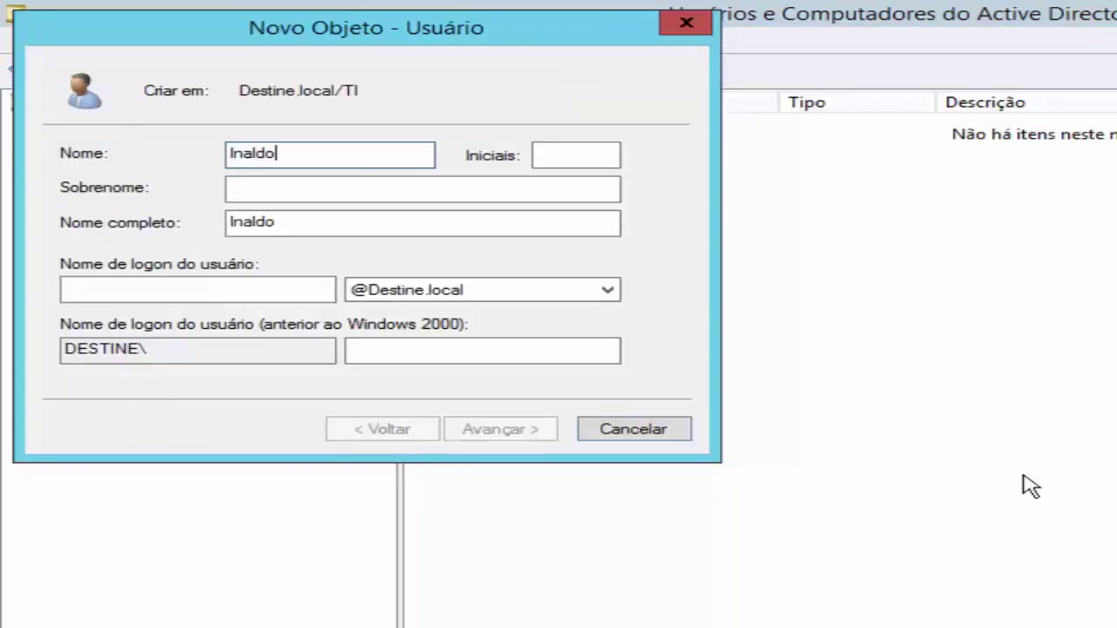
Enter the new user's first name, surname and logon name, then continue to the password page
{"action": "key", "text": "Tab"}
{"action": "key", "text": "Tab"}
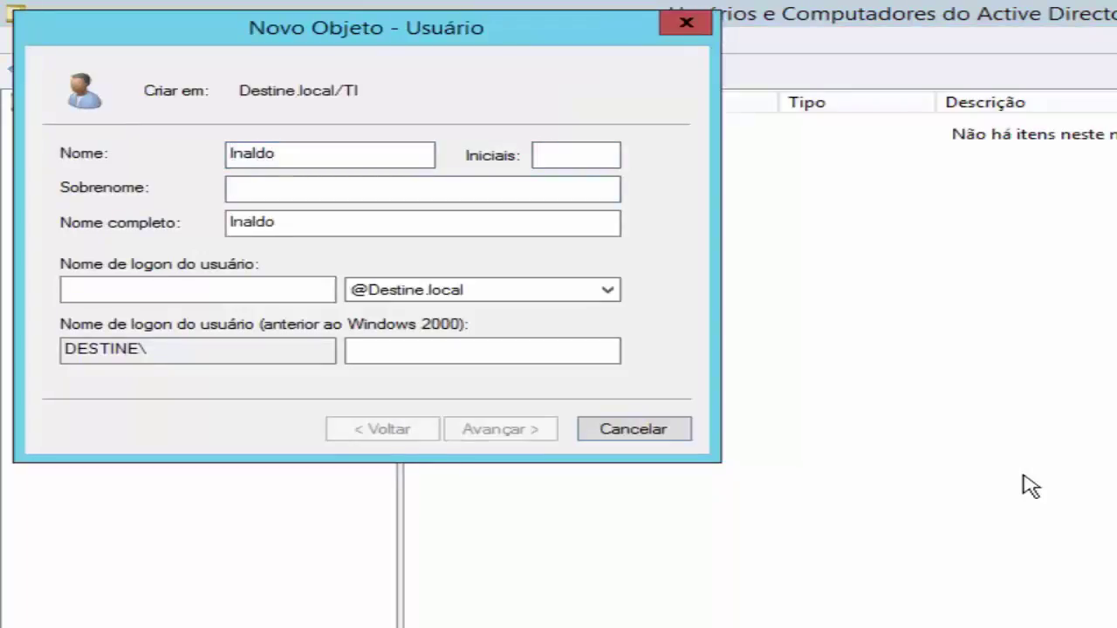
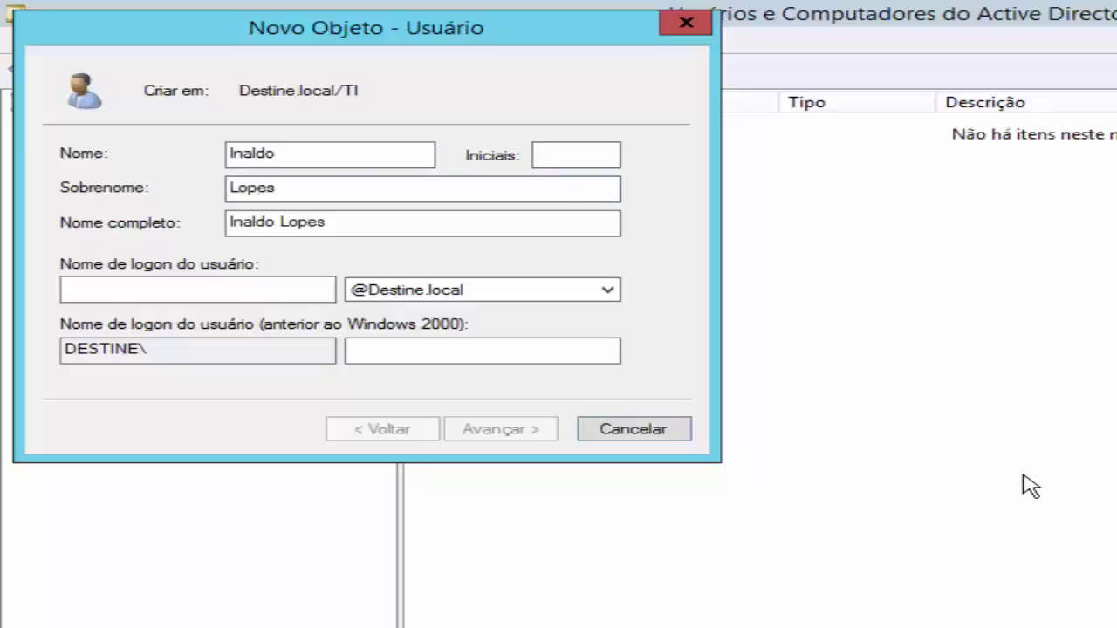
{"action": "key", "text": "Tab"}
{"action": "key", "text": "Tab"}
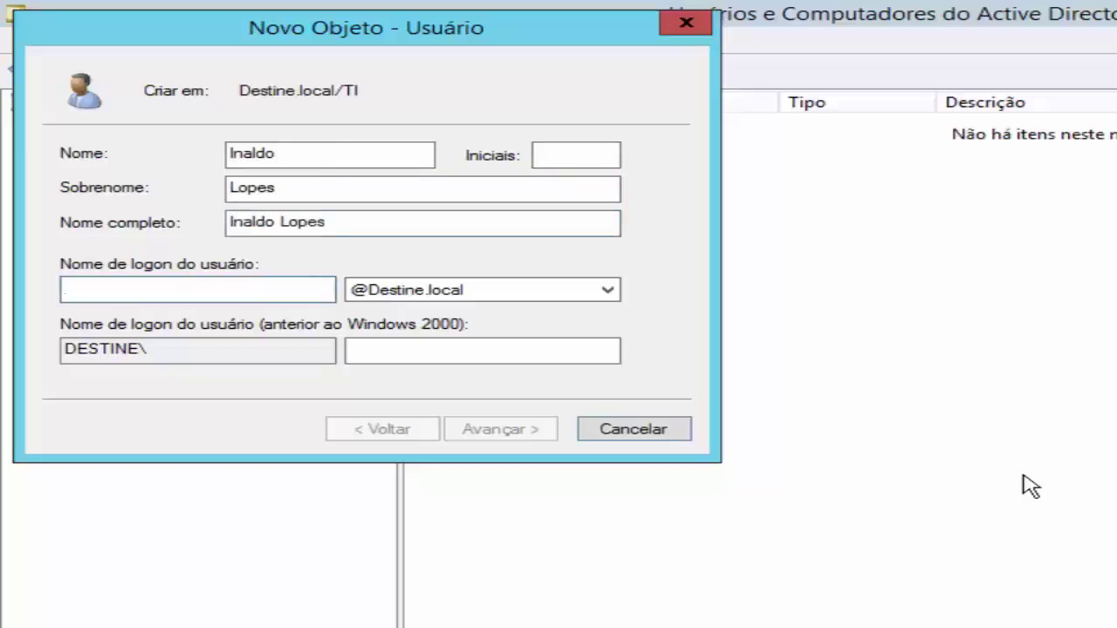
{"action": "type", "text": "inaldo"}
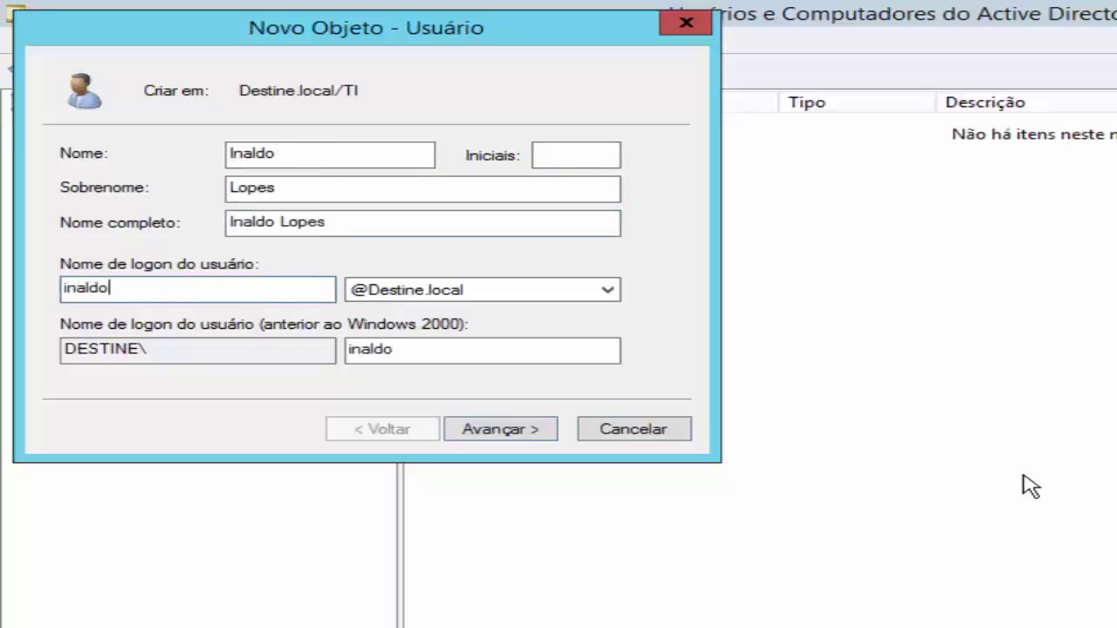
{"action": "left_click", "coordinate": [476, 431]}
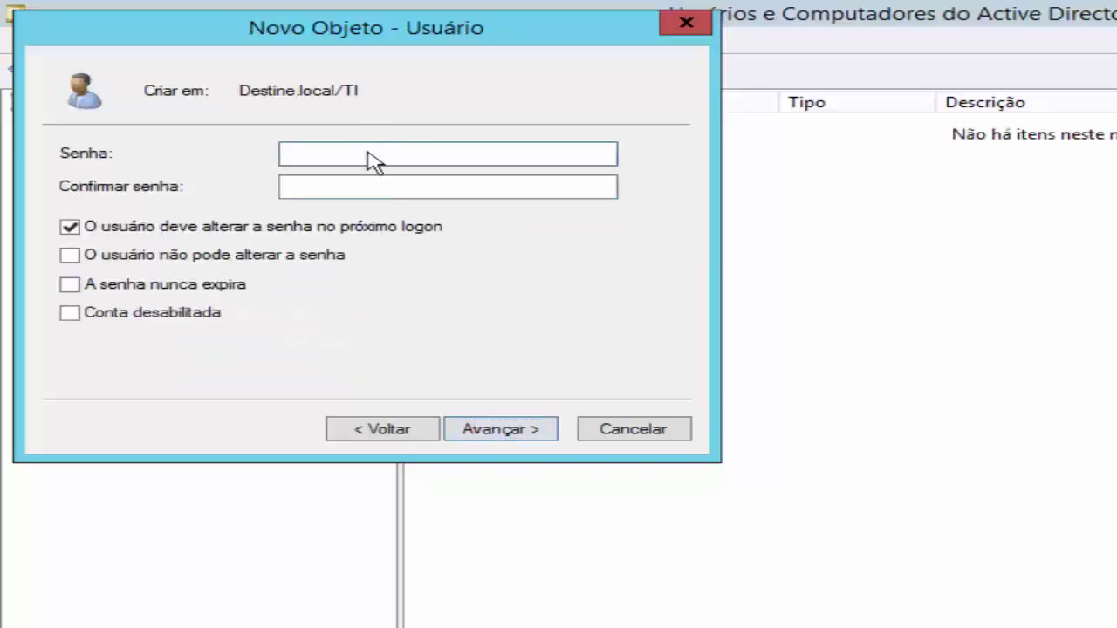
Enter the new account's password in Senha and repeat it in Confirmar senha
{"action": "type", "text": "••••••••"}
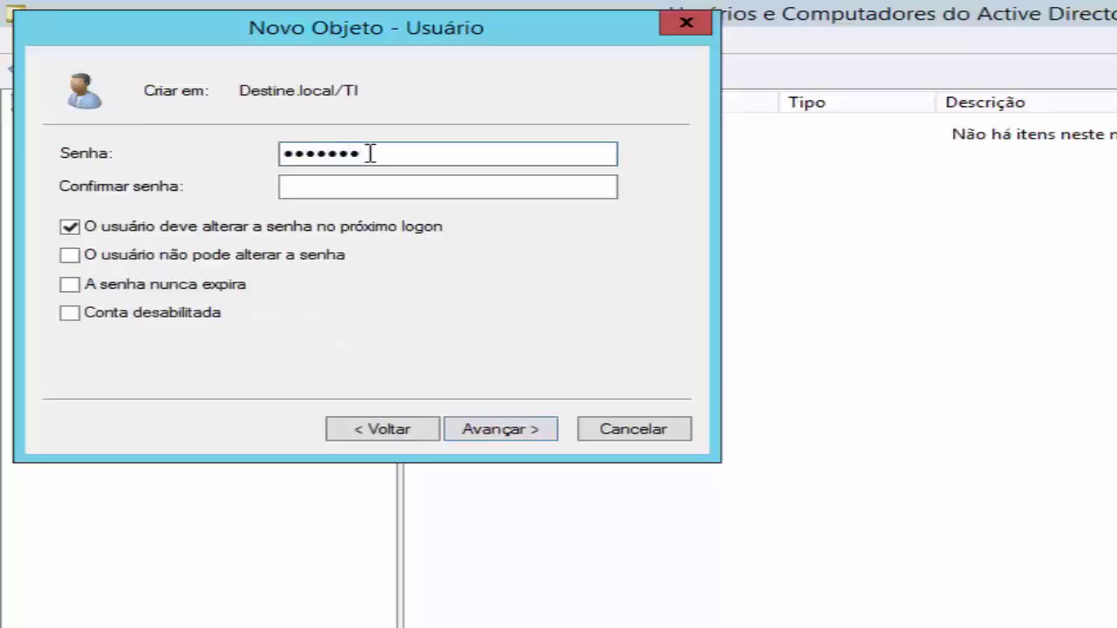
{"action": "key", "text": "Tab"}
{"action": "type", "text": "••••••••"}
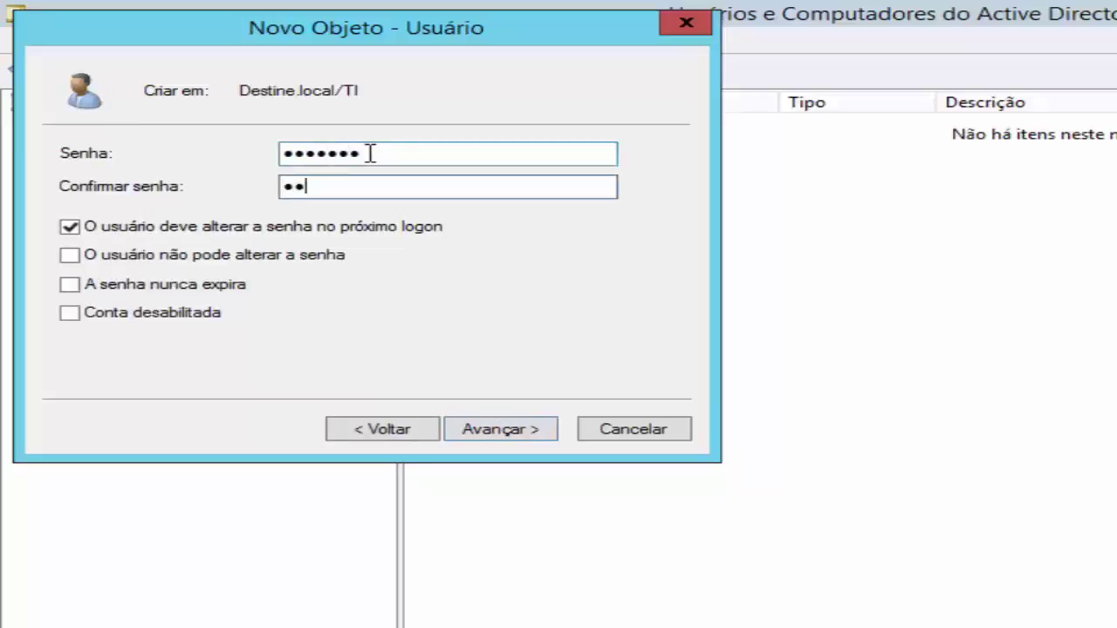
{"action": "key", "text": "Tab"}
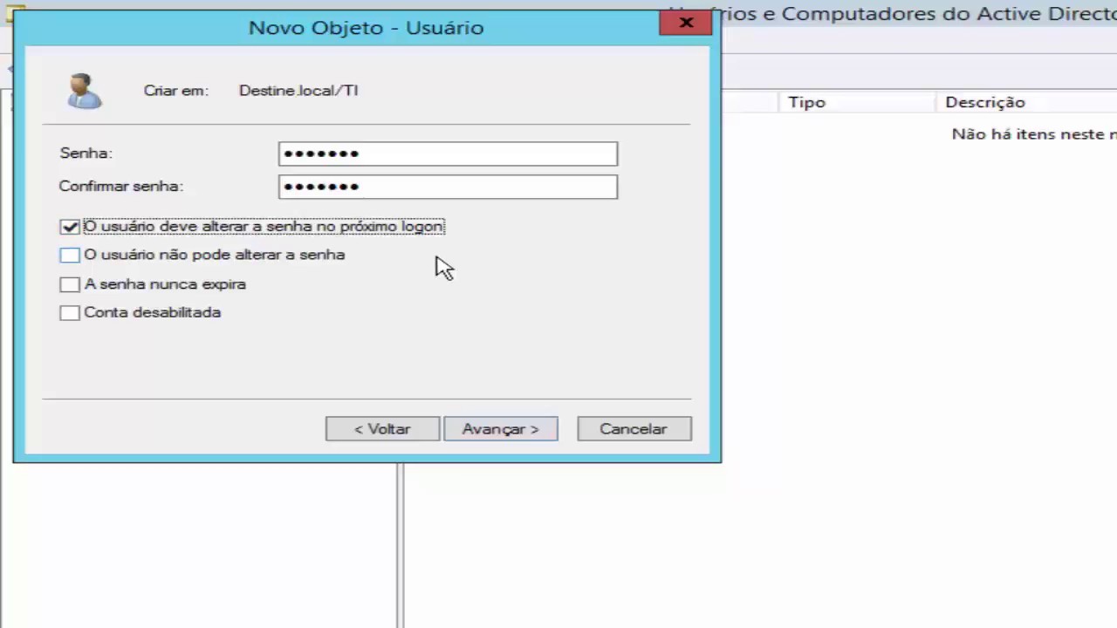
Drop the change-at-next-logon requirement, make the password never expire, and finish creating the account
{"action": "left_click", "coordinate": [69, 226]}
{"action": "left_click", "coordinate": [162, 256]}
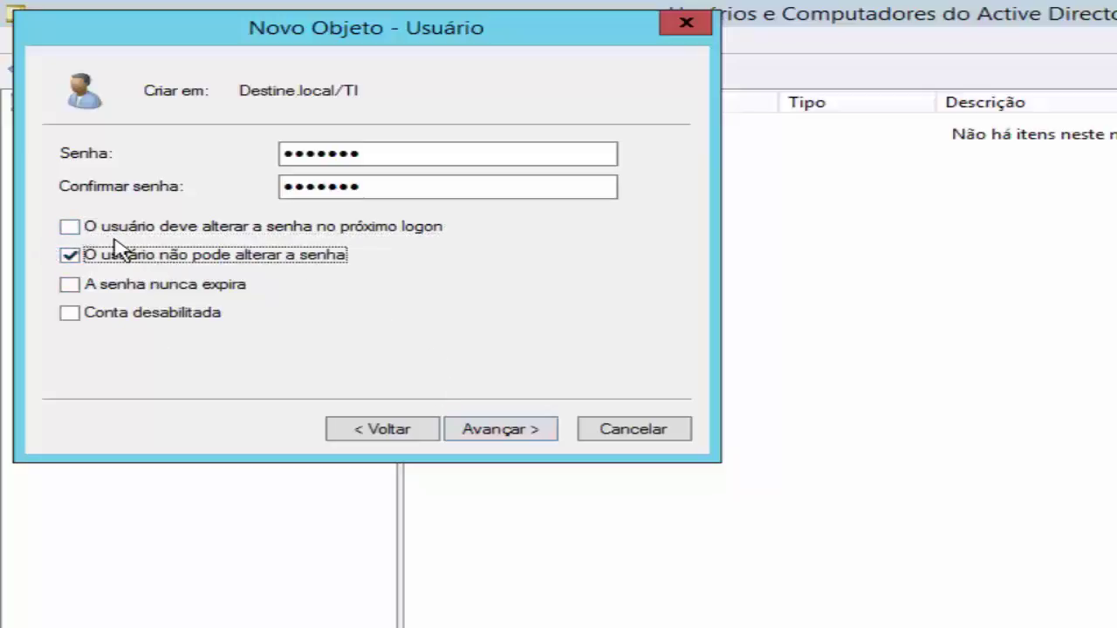
{"action": "left_click", "coordinate": [70, 255]}
{"action": "left_click", "coordinate": [85, 288]}
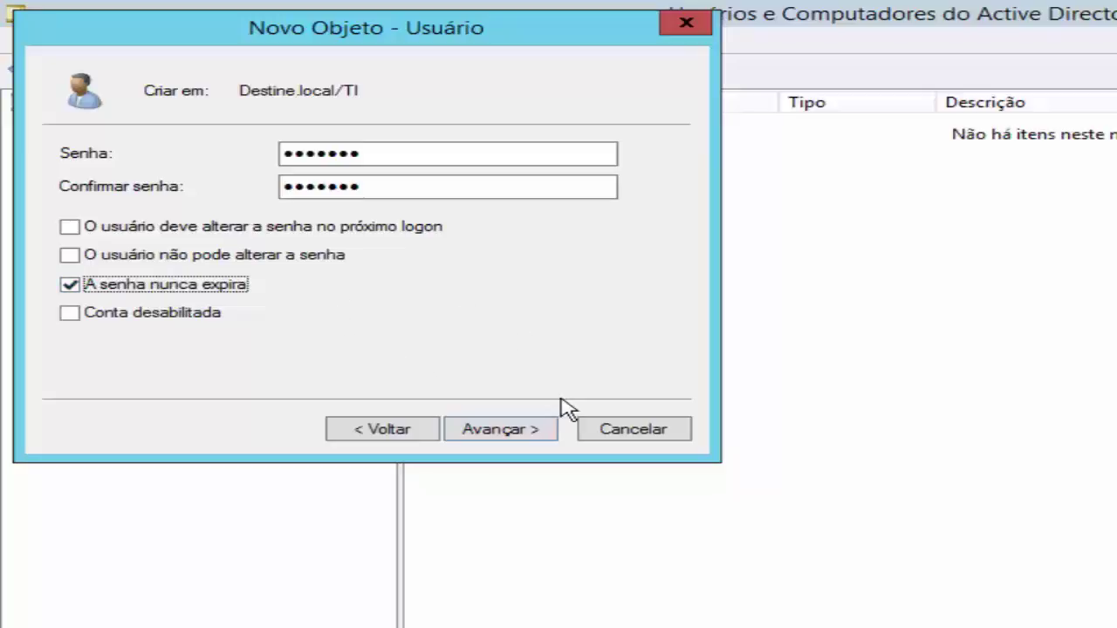
{"action": "left_click", "coordinate": [526, 437]}
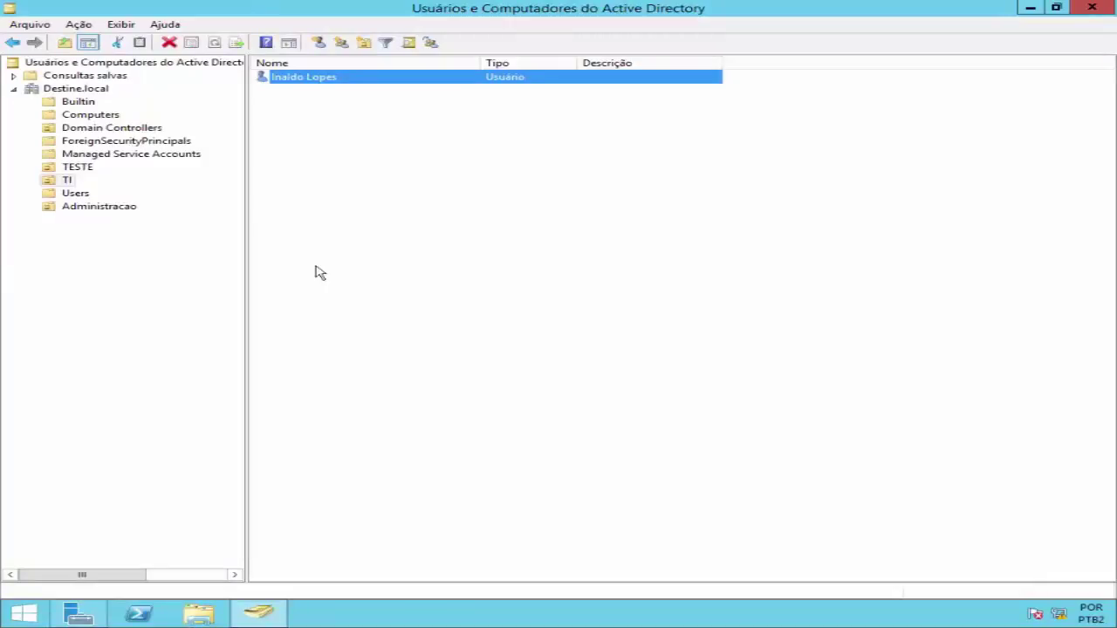
Open the new user's properties and enter initials IL and description 'Professo'
{"action": "double_click", "coordinate": [326, 80]}
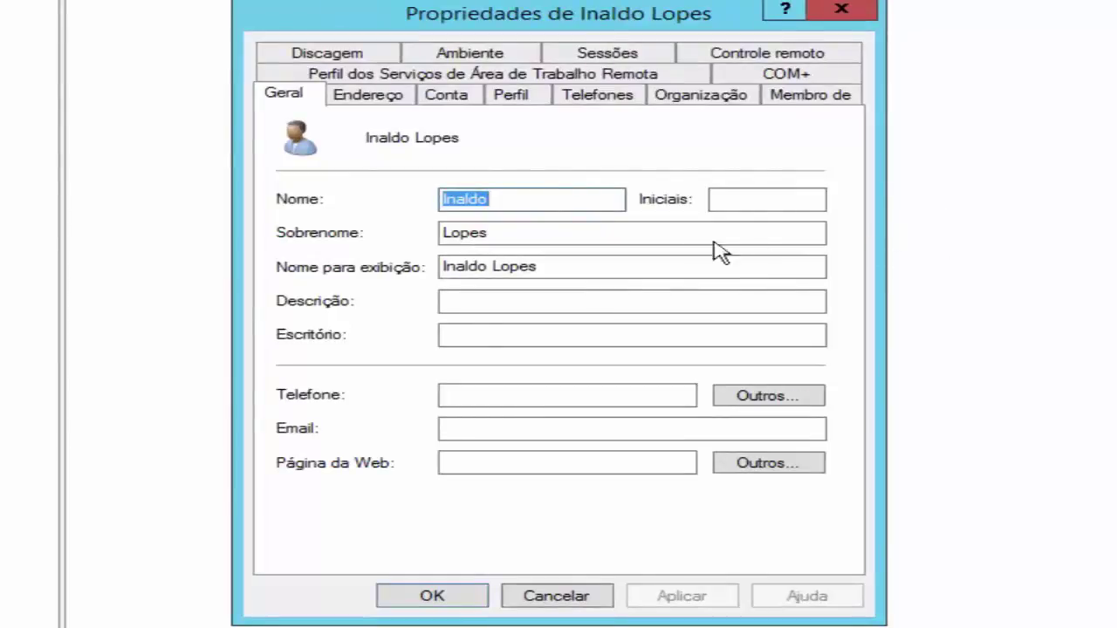
{"action": "left_click", "coordinate": [755, 199]}
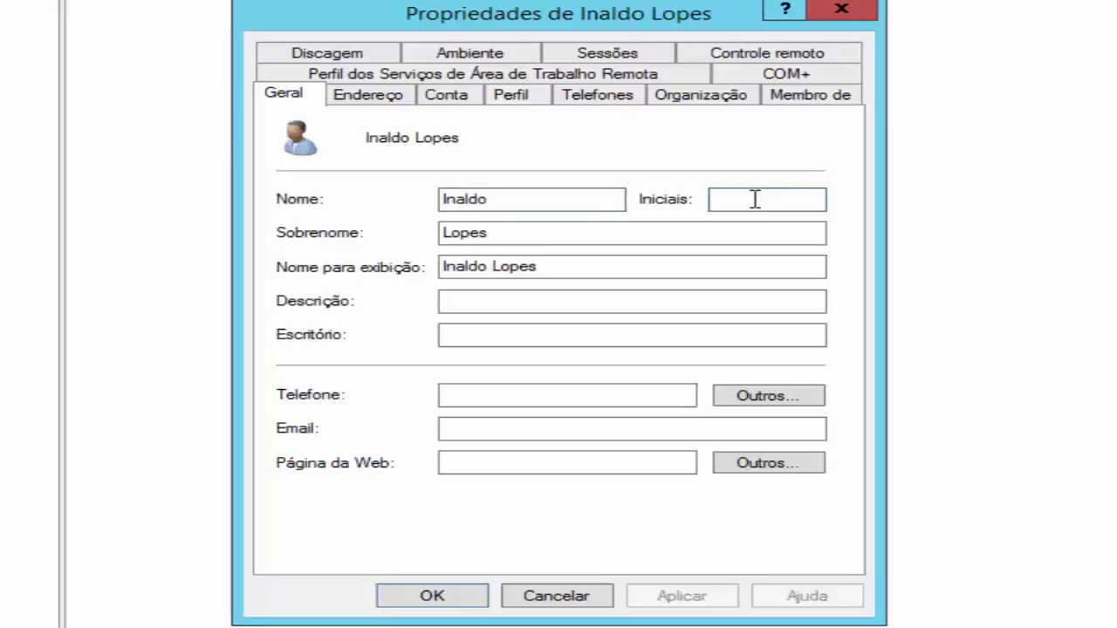
{"action": "type", "text": "IL"}
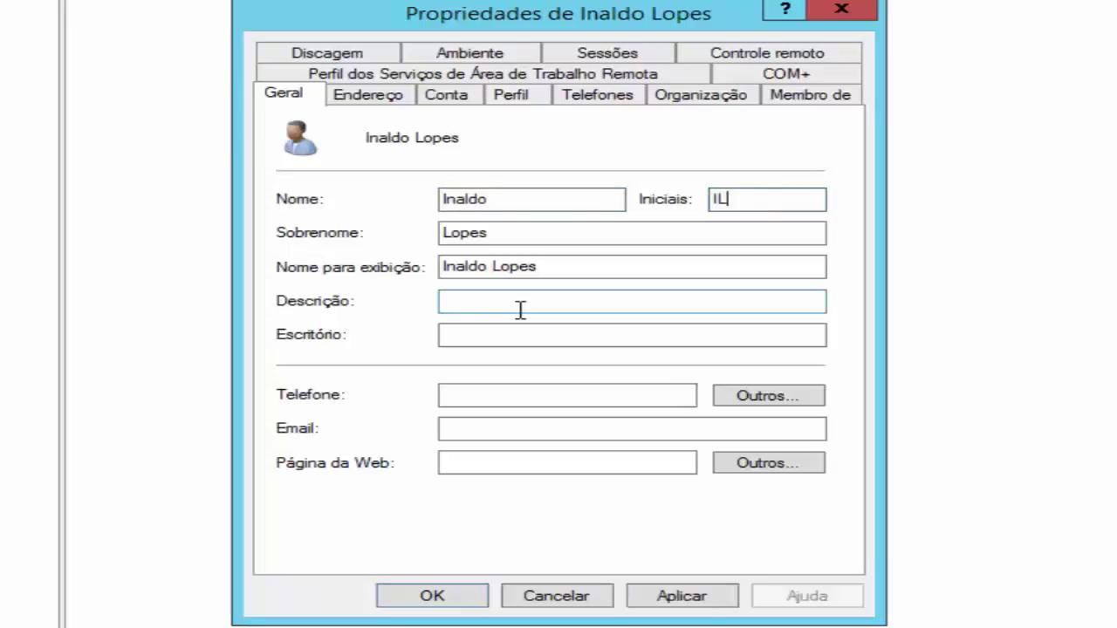
{"action": "left_click", "coordinate": [518, 305]}
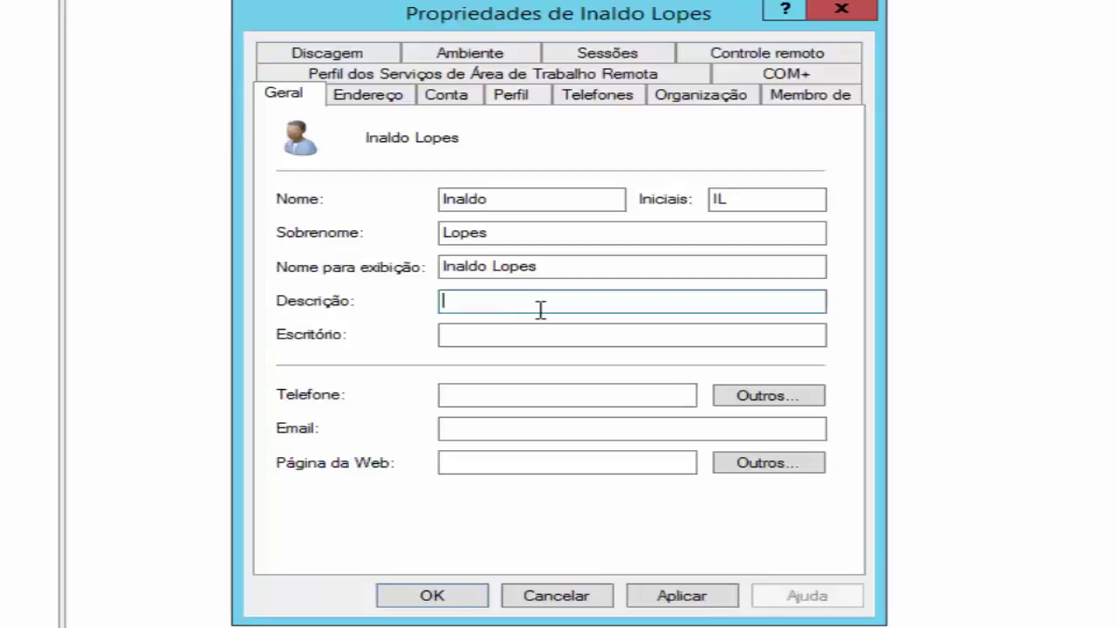
{"action": "type", "text": "Professo"}
Step through the office, e-mail and web page fields, then view the Endereço address page
{"action": "left_click", "coordinate": [516, 335]}
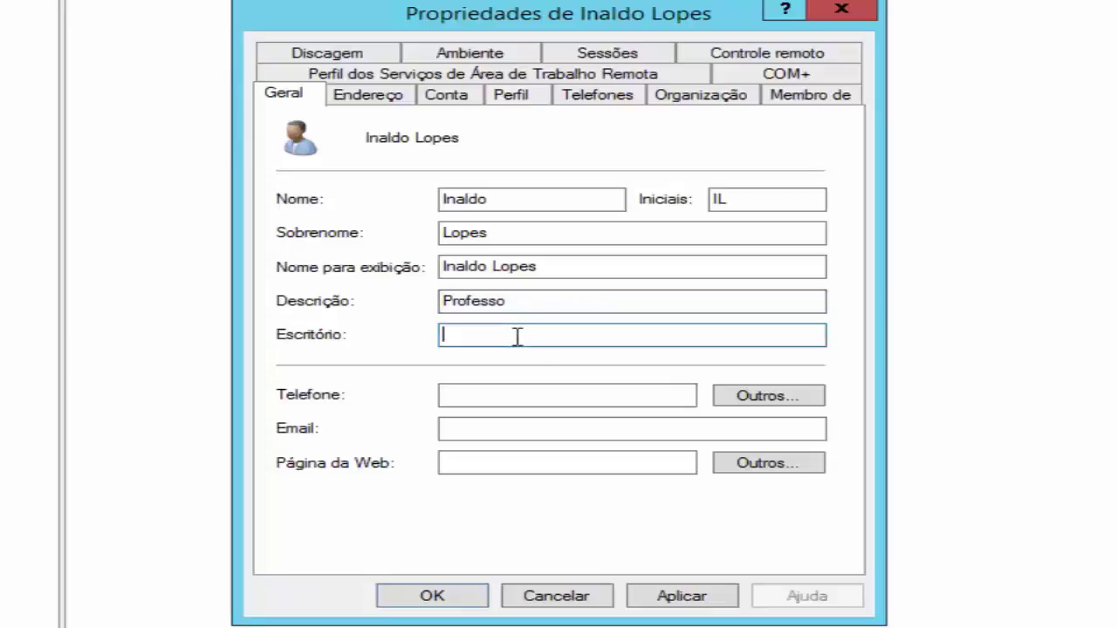
{"action": "left_click", "coordinate": [490, 434]}
{"action": "left_click", "coordinate": [486, 463]}
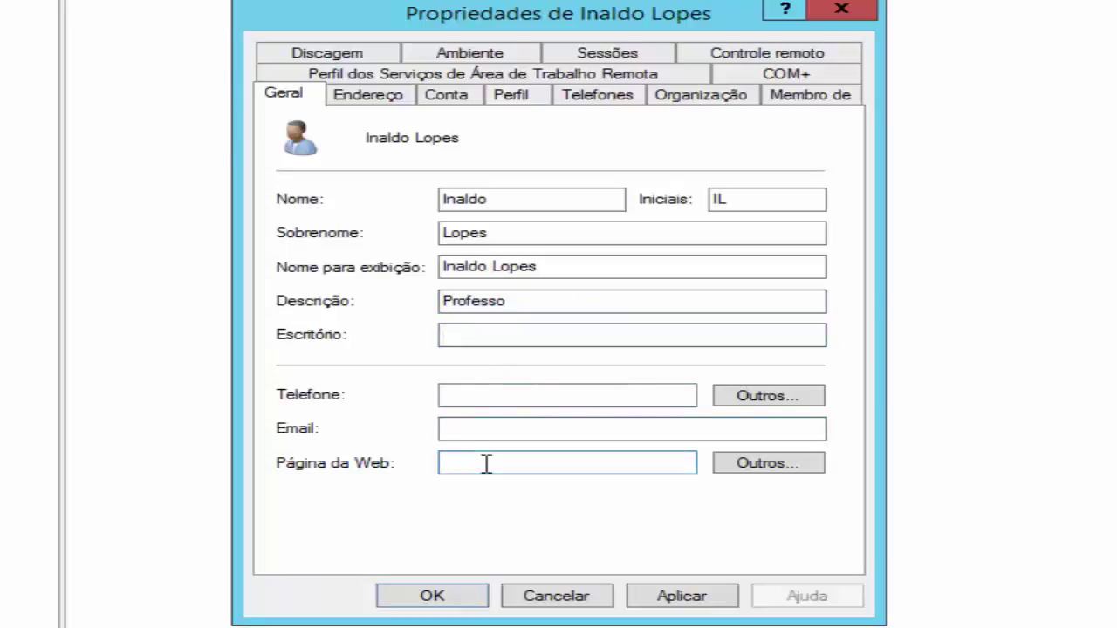
{"action": "left_click", "coordinate": [356, 98]}
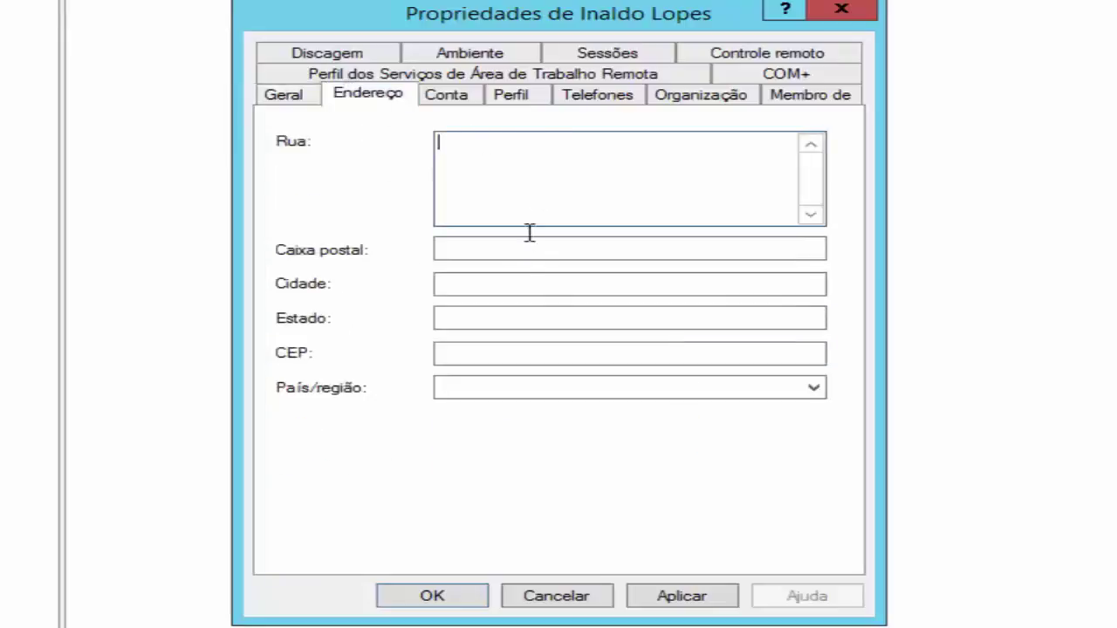
Open the user's logon hours grid from the Conta page
{"action": "left_click", "coordinate": [448, 100]}
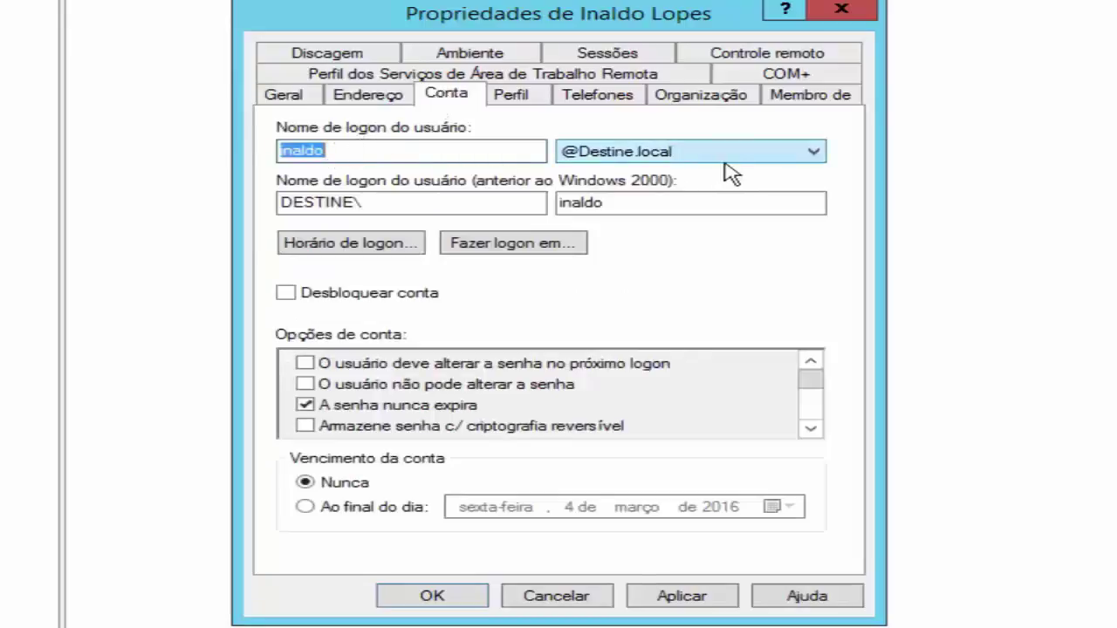
{"action": "left_click", "coordinate": [374, 253]}
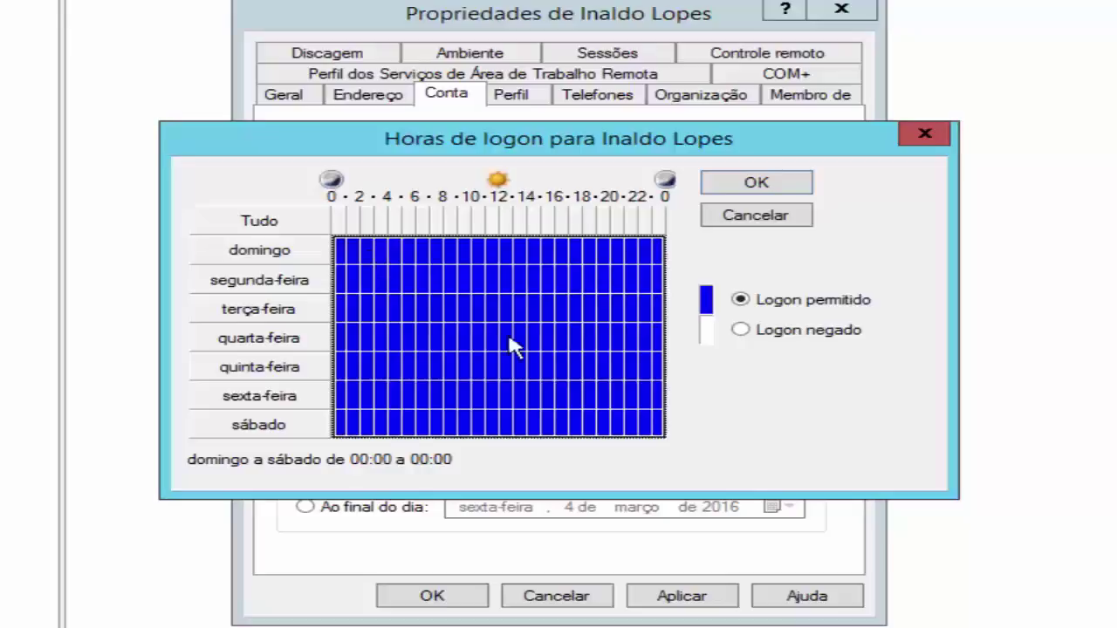
Select the whole domingo row, set it to Logon permitido, and confirm the logon hours
{"action": "left_click", "coordinate": [343, 251]}
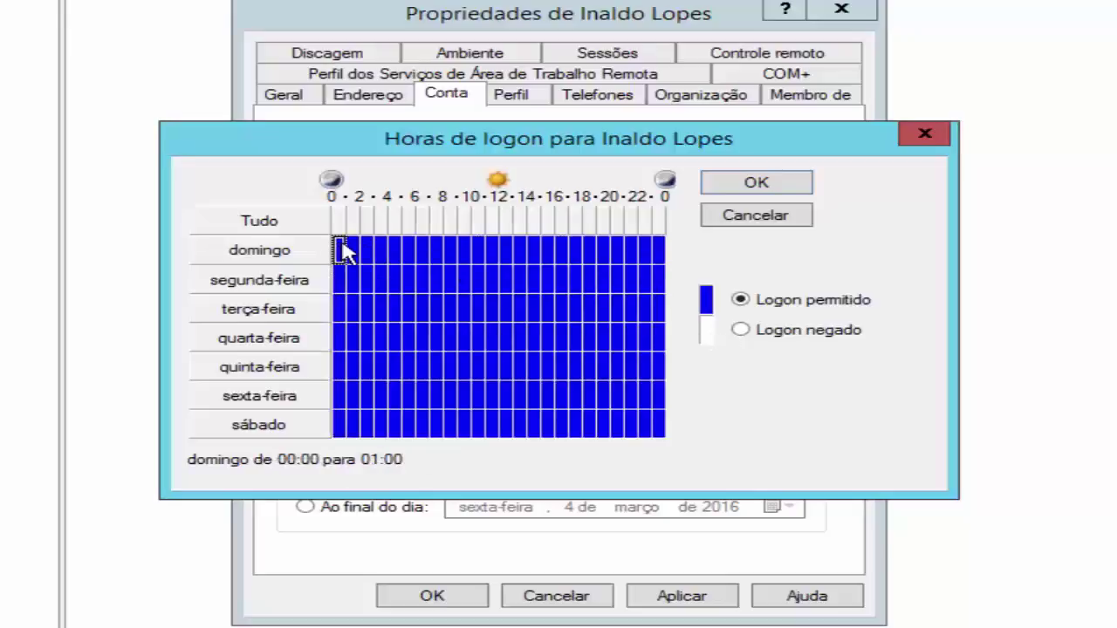
{"action": "left_click_drag", "start_coordinate": [343, 252], "coordinate": [663, 253]}
{"action": "left_click", "coordinate": [740, 330]}
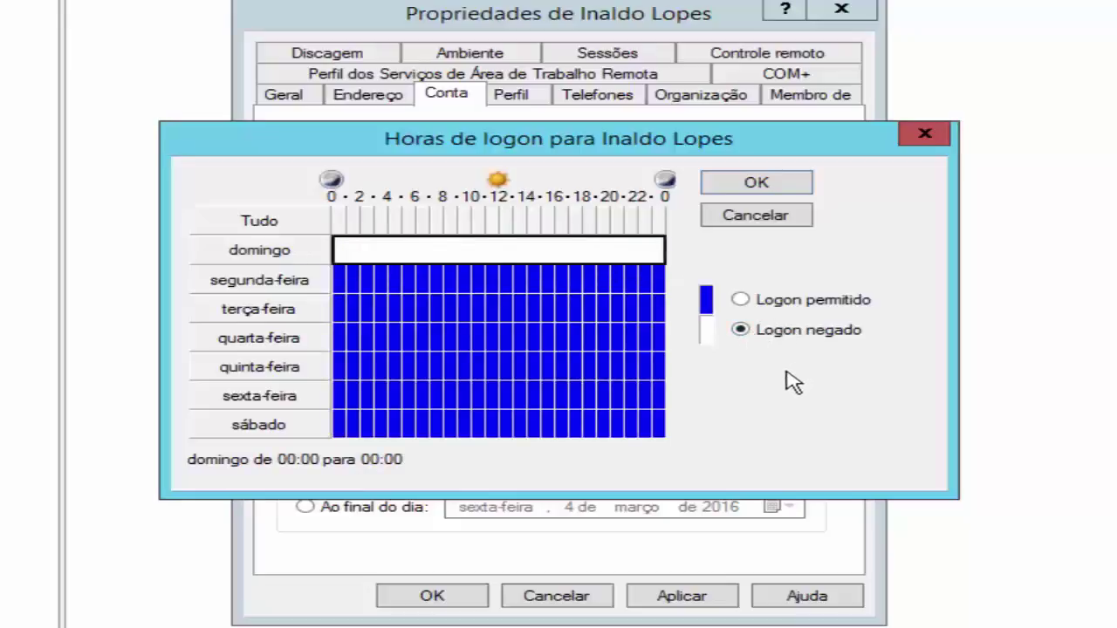
{"action": "left_click", "coordinate": [646, 338]}
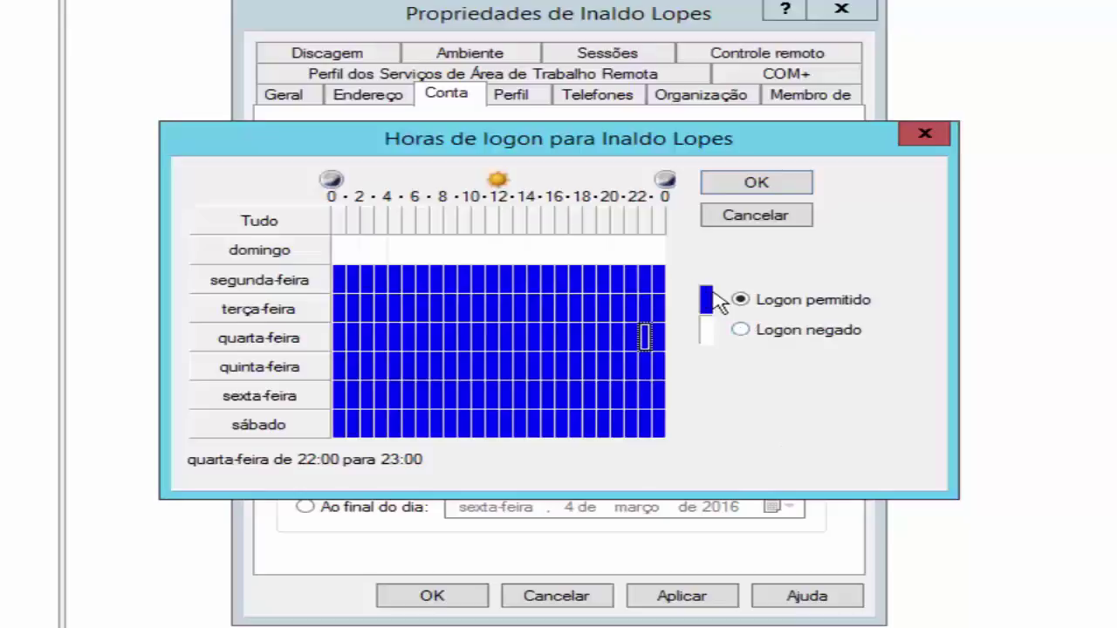
{"action": "left_click_drag", "start_coordinate": [341, 249], "coordinate": [690, 262]}
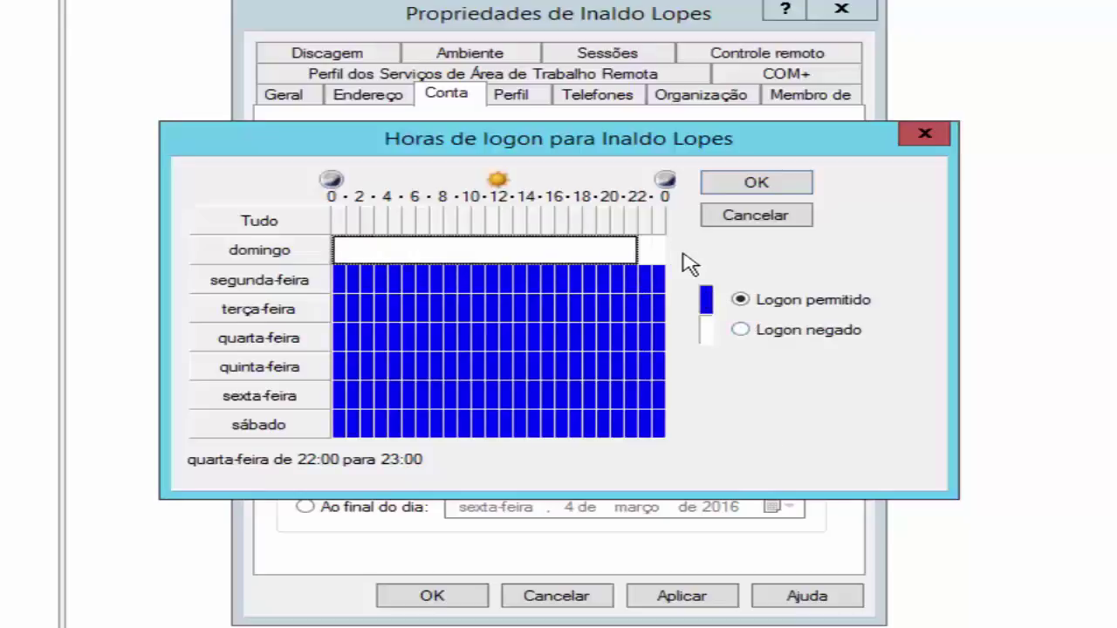
{"action": "left_click", "coordinate": [733, 329]}
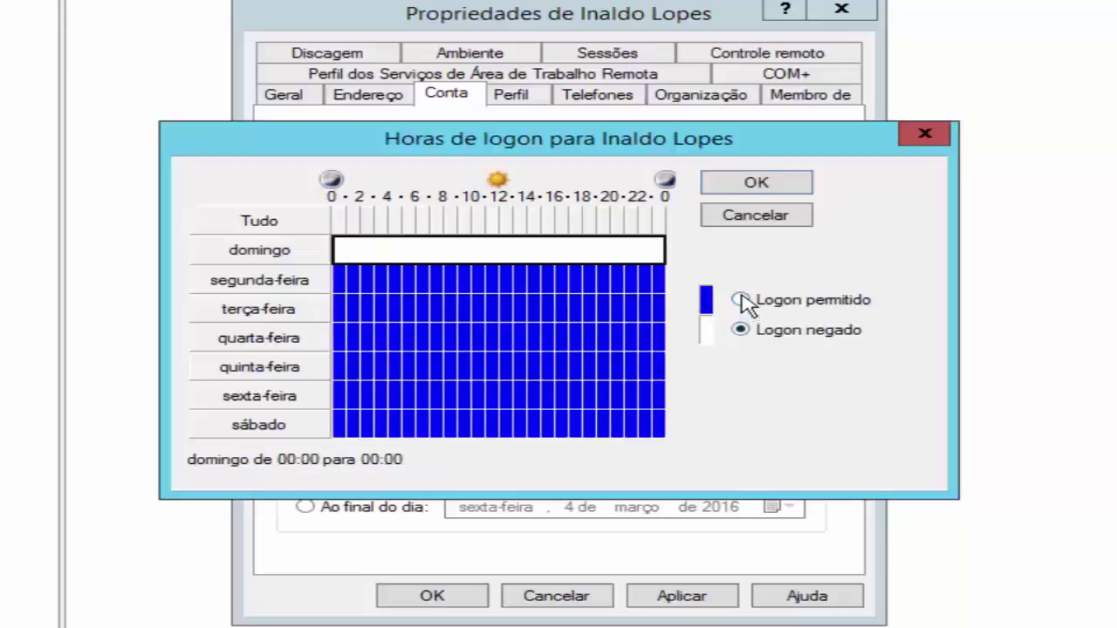
{"action": "left_click", "coordinate": [742, 301]}
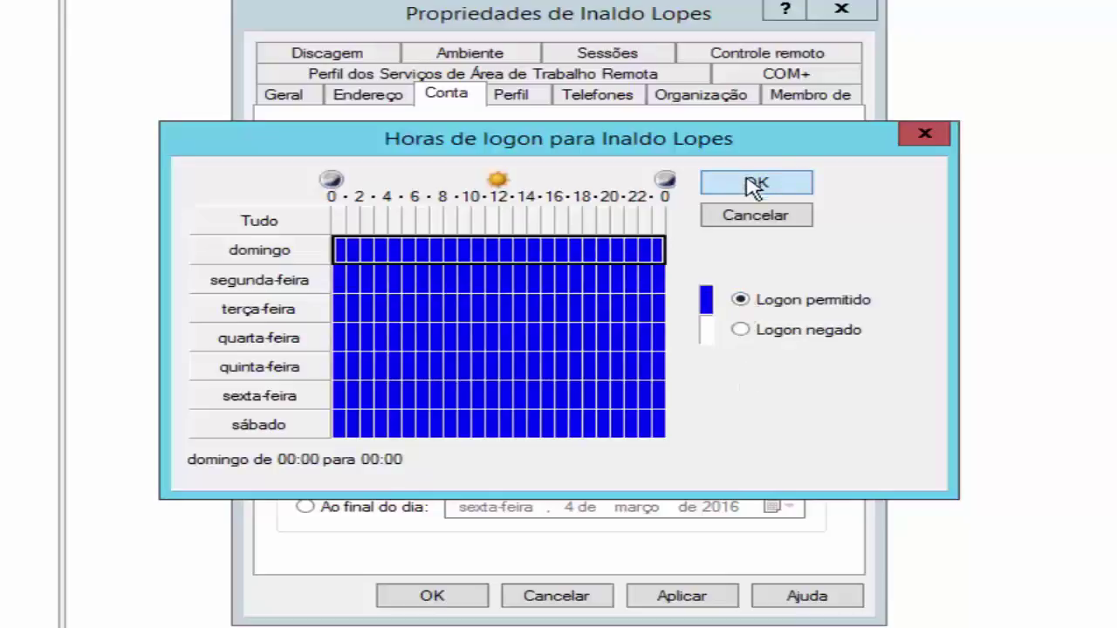
{"action": "left_click", "coordinate": [506, 337]}
{"action": "left_click", "coordinate": [576, 309]}
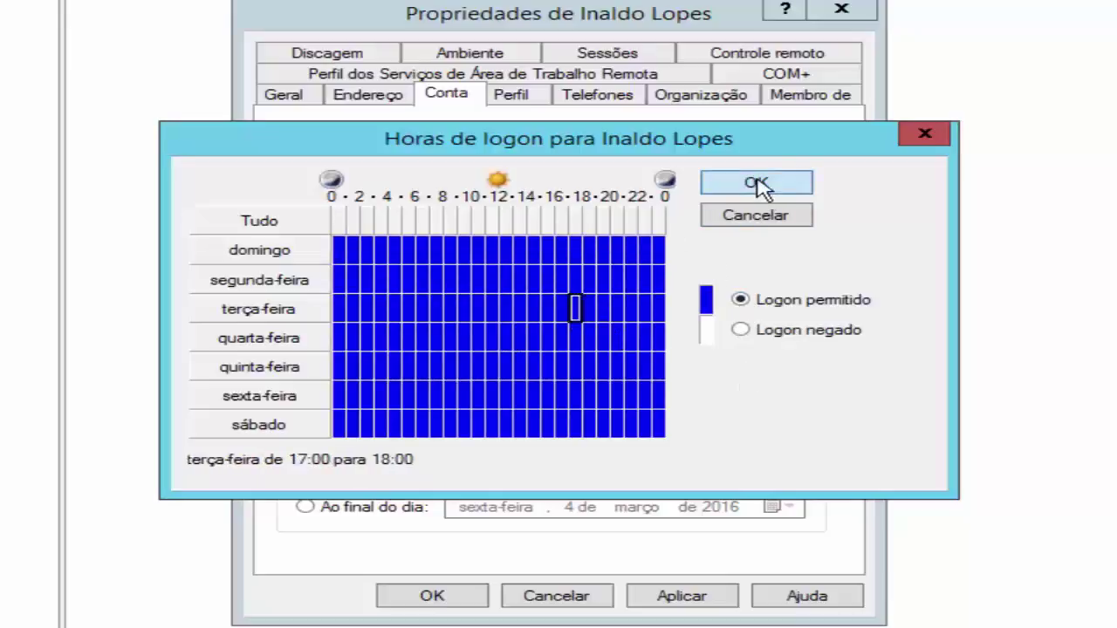
{"action": "left_click", "coordinate": [758, 187]}
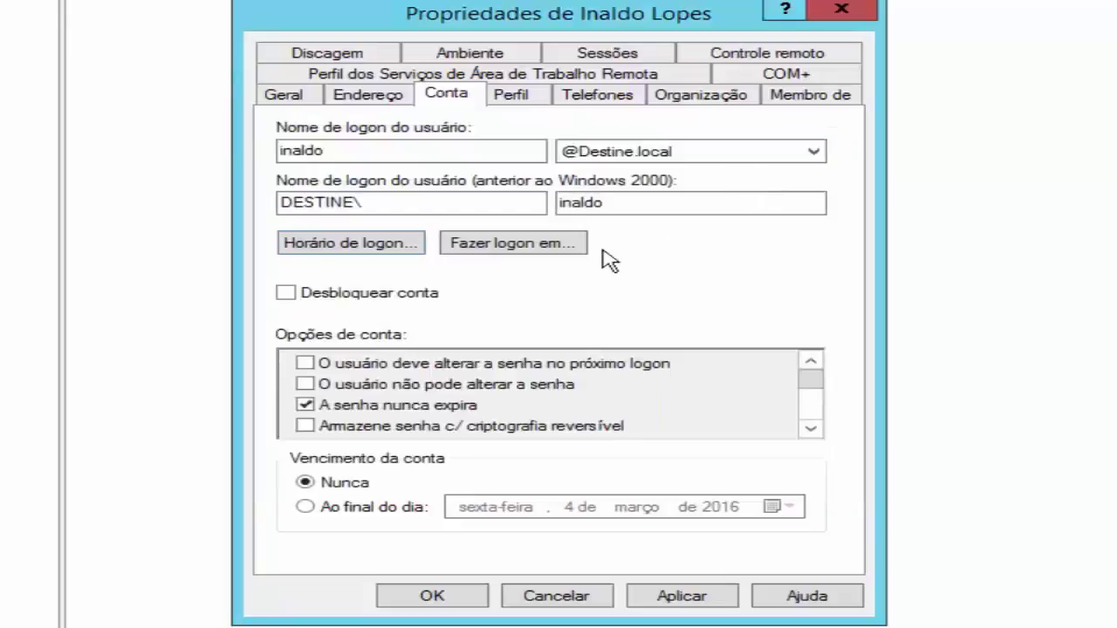
{"action": "left_click", "coordinate": [551, 250]}
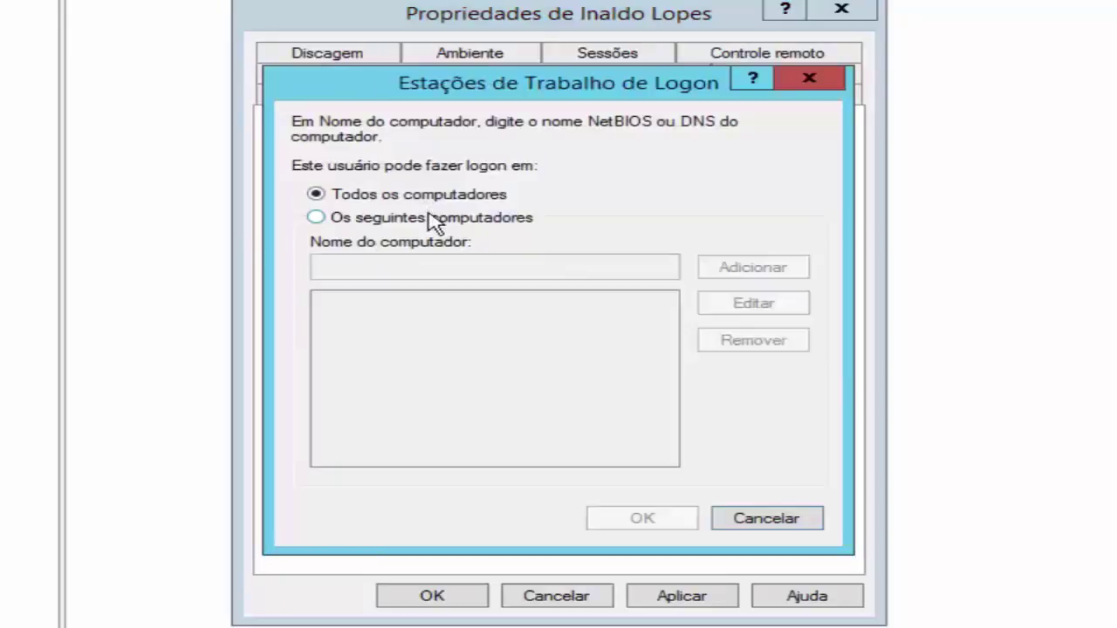
{"action": "left_click", "coordinate": [434, 225]}
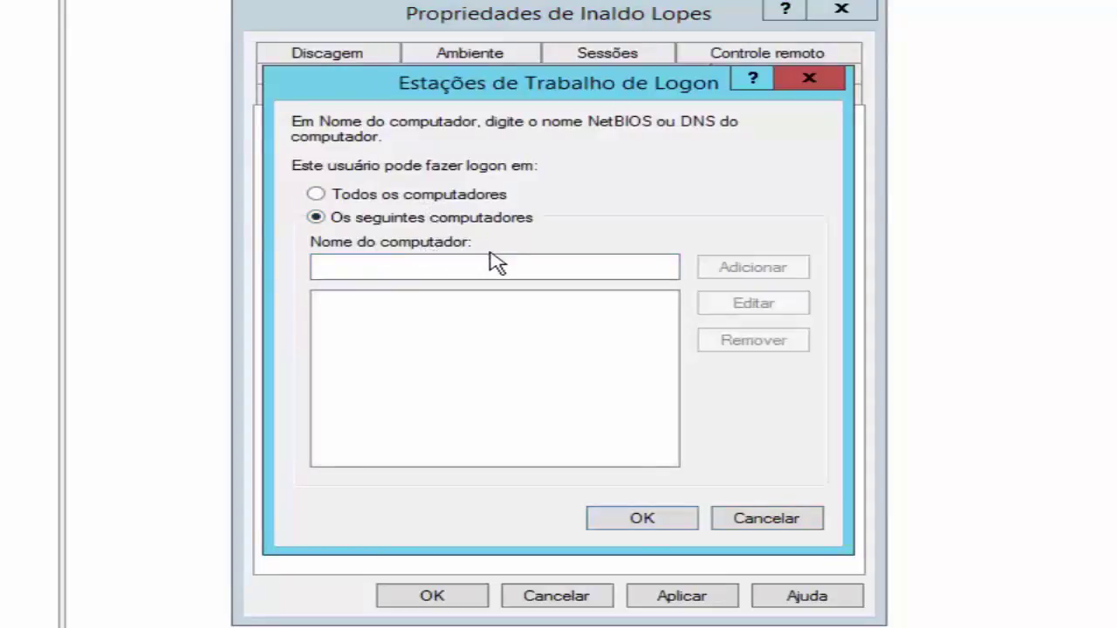
{"action": "left_click", "coordinate": [438, 199]}
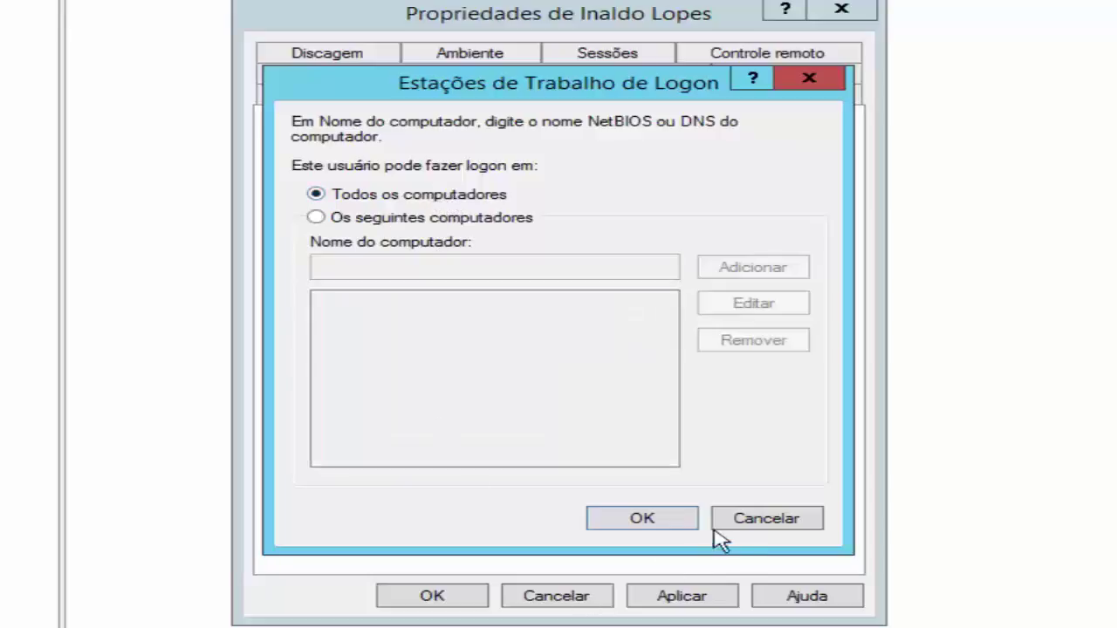
{"action": "left_click", "coordinate": [668, 525]}
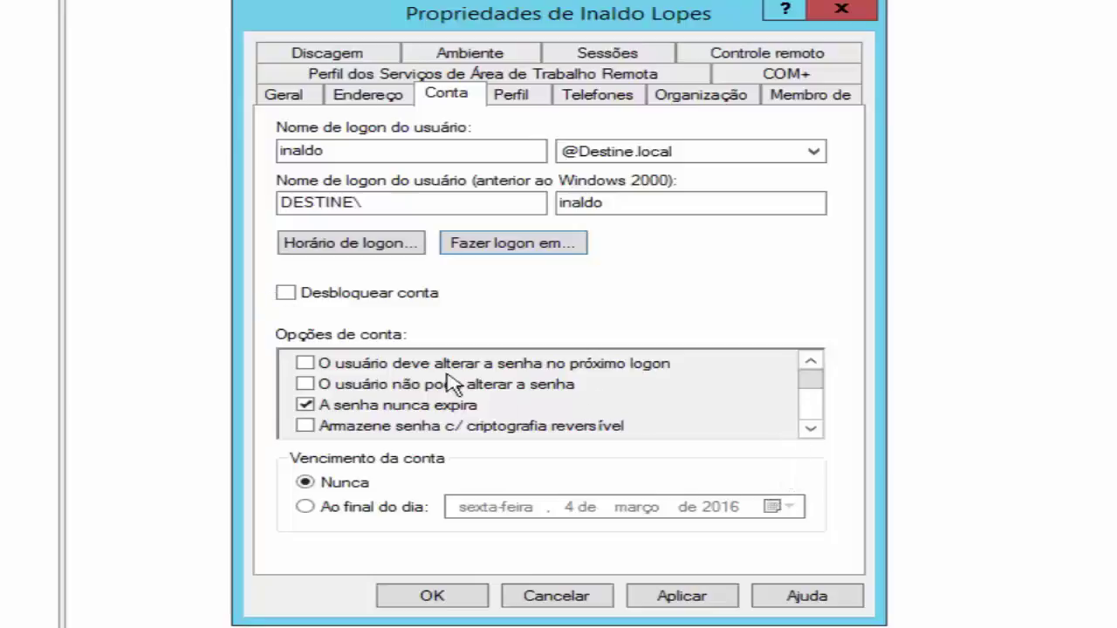
Scroll through the Opções de conta list, then switch to the Perfil page
{"action": "left_click", "coordinate": [810, 429]}
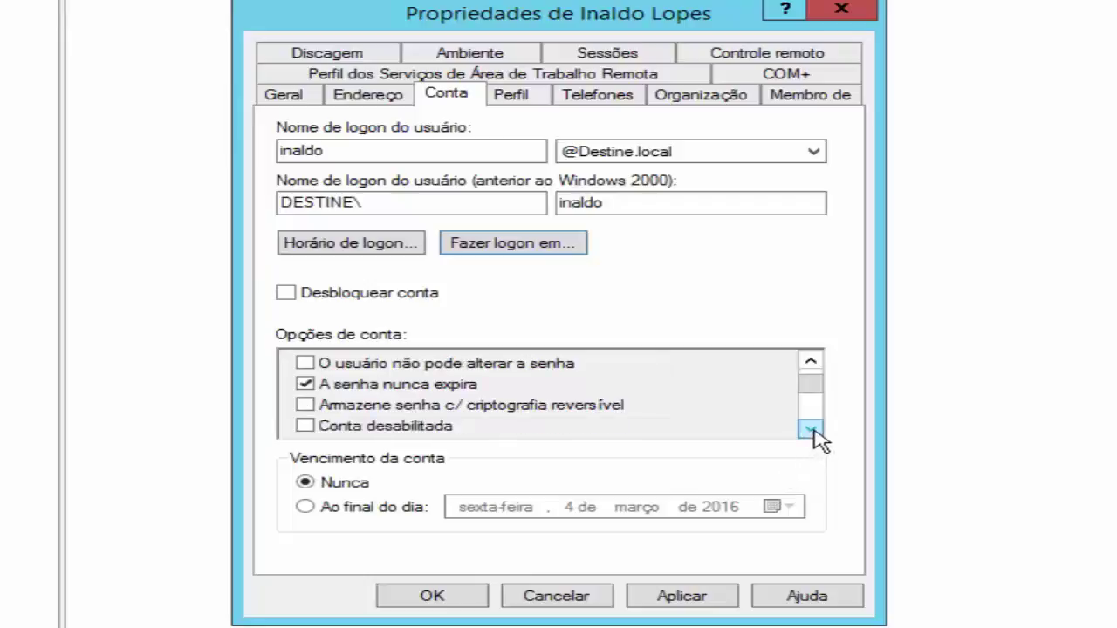
{"action": "left_click", "coordinate": [811, 429]}
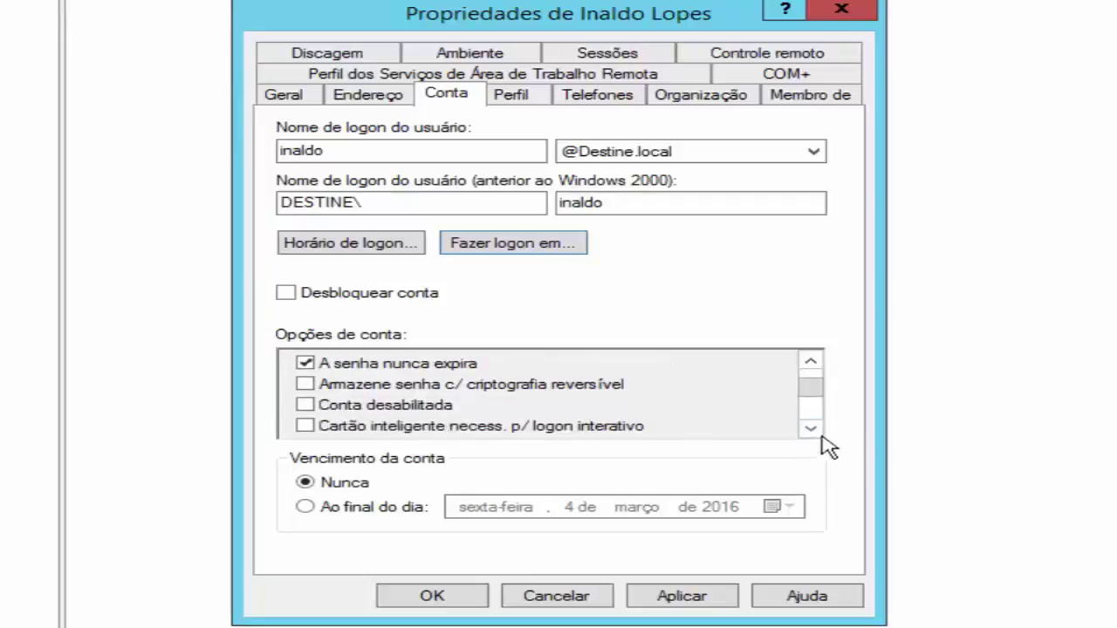
{"action": "left_click", "coordinate": [811, 429]}
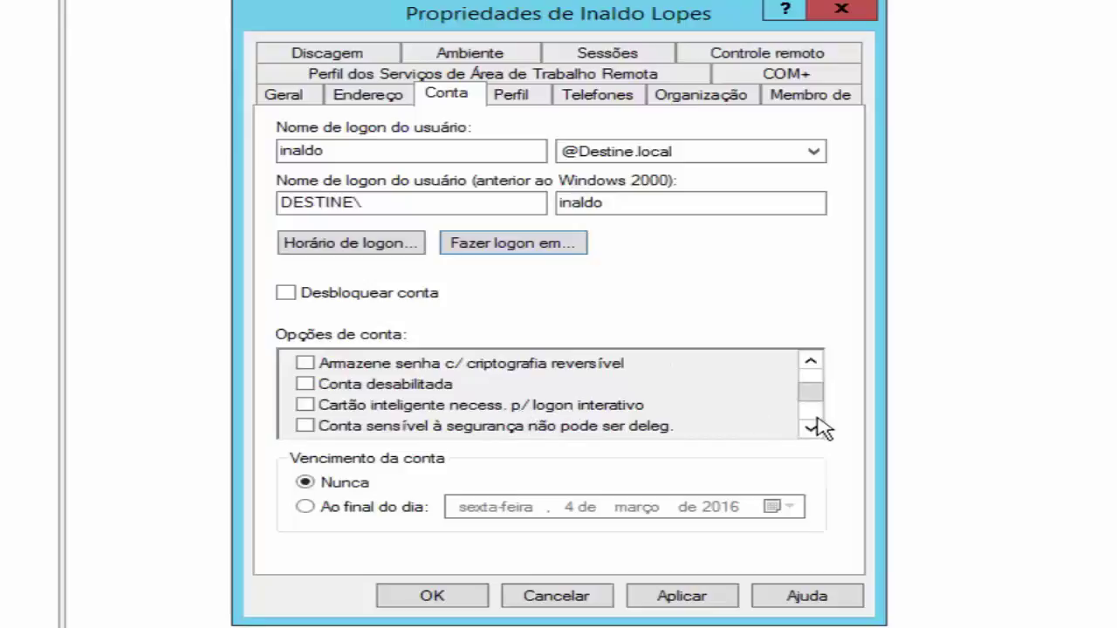
{"action": "left_click", "coordinate": [811, 428]}
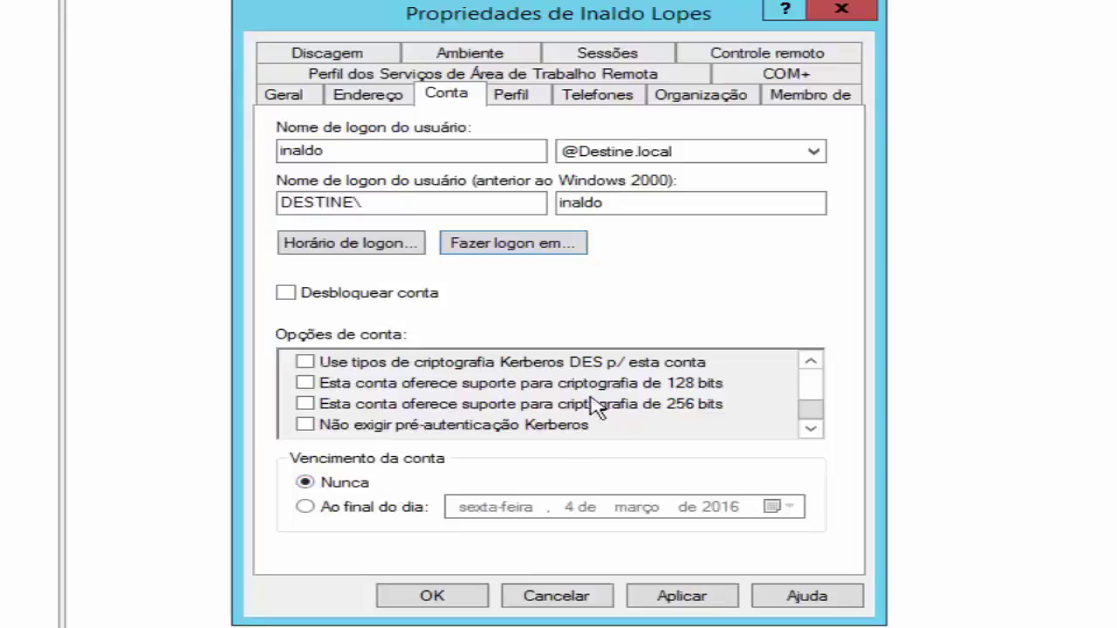
{"action": "left_click", "coordinate": [510, 96]}
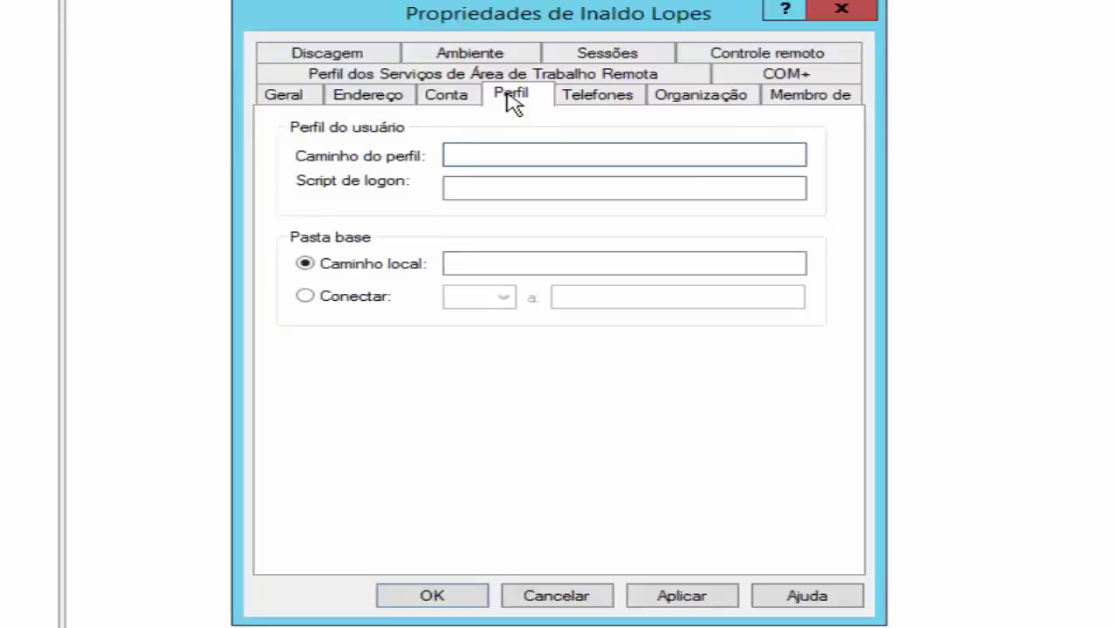
Browse the Telefones and Organização pages, then view Membro de with a widened Nome column
{"action": "left_click", "coordinate": [602, 97]}
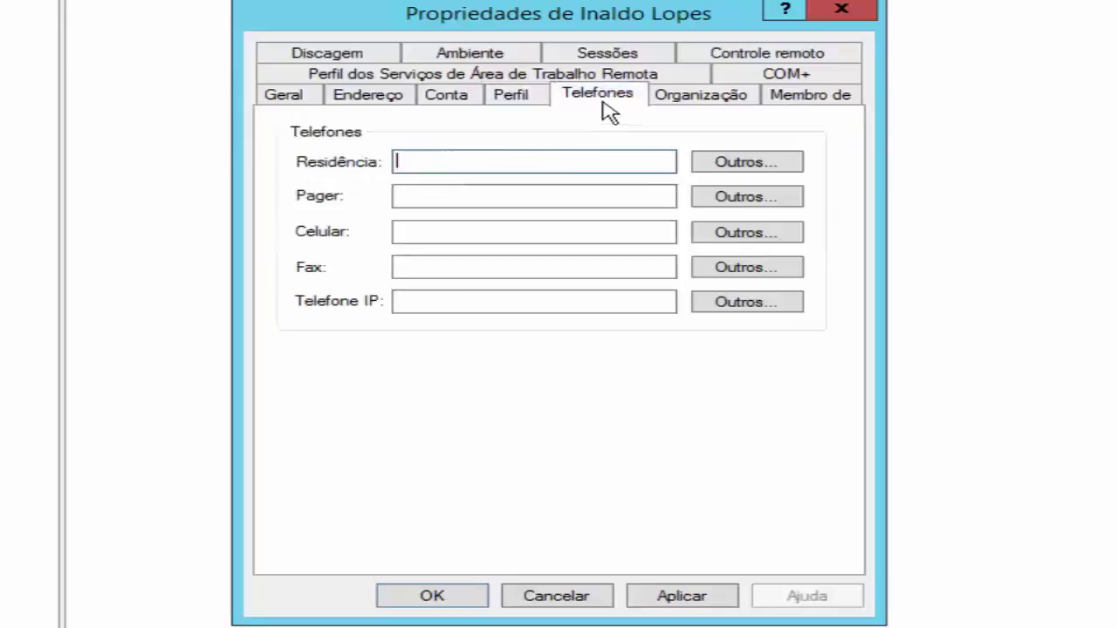
{"action": "left_click", "coordinate": [687, 103]}
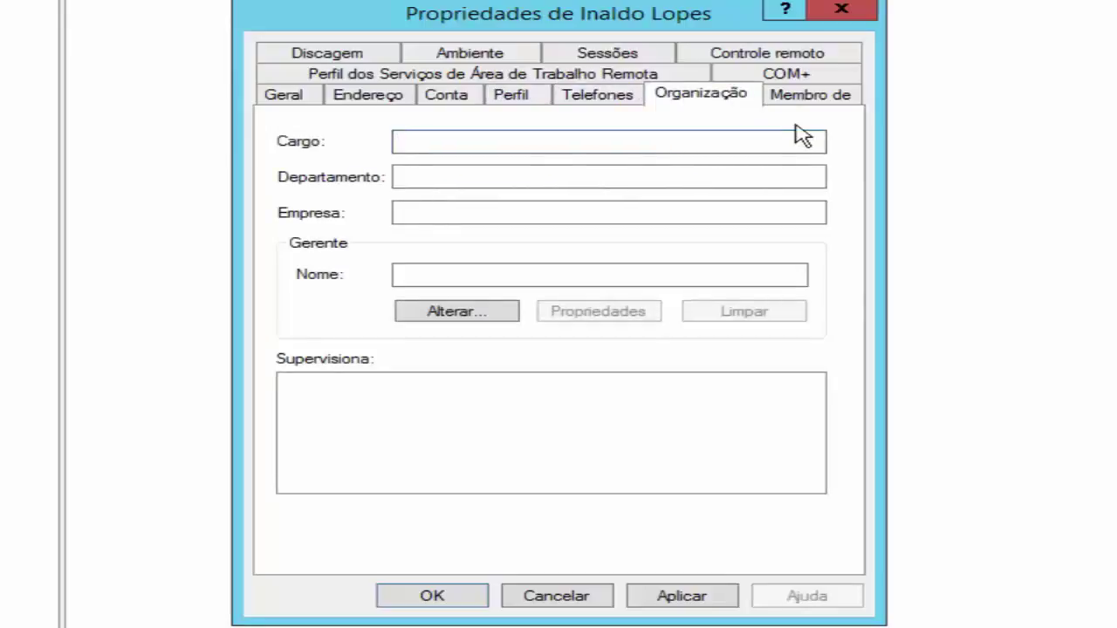
{"action": "left_click", "coordinate": [812, 94]}
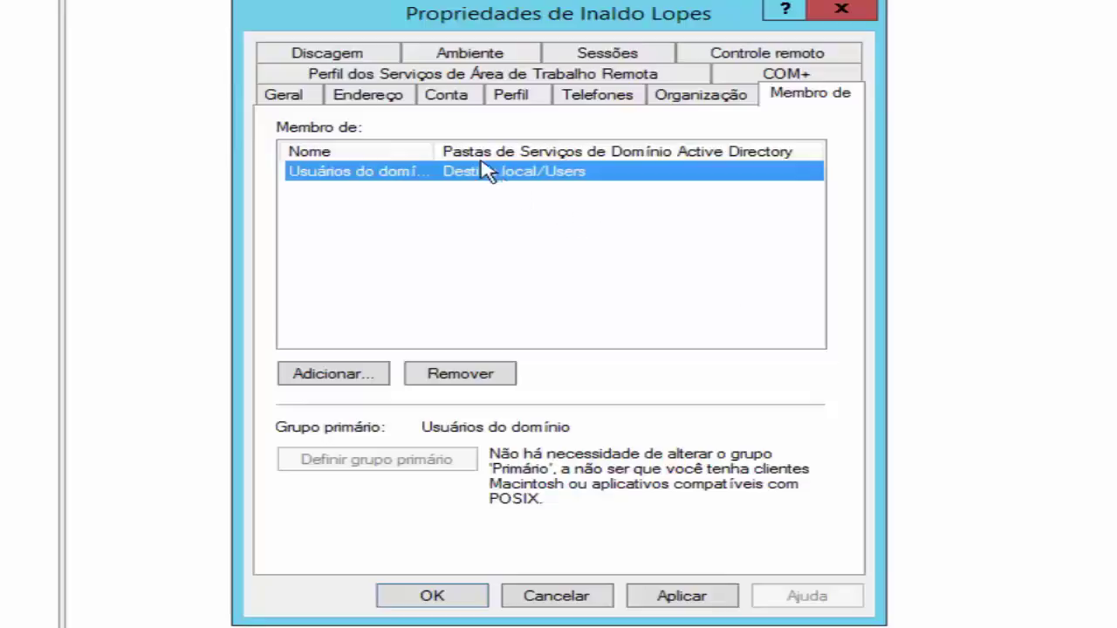
{"action": "double_click", "coordinate": [433, 144]}
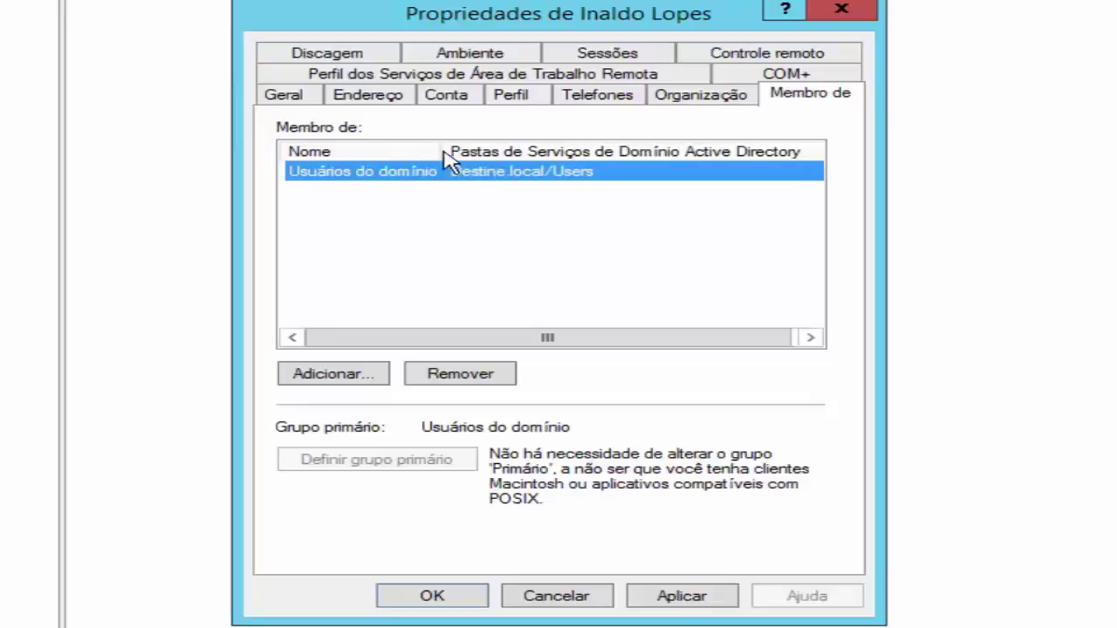
{"action": "left_click_drag", "start_coordinate": [443, 149], "coordinate": [463, 162]}
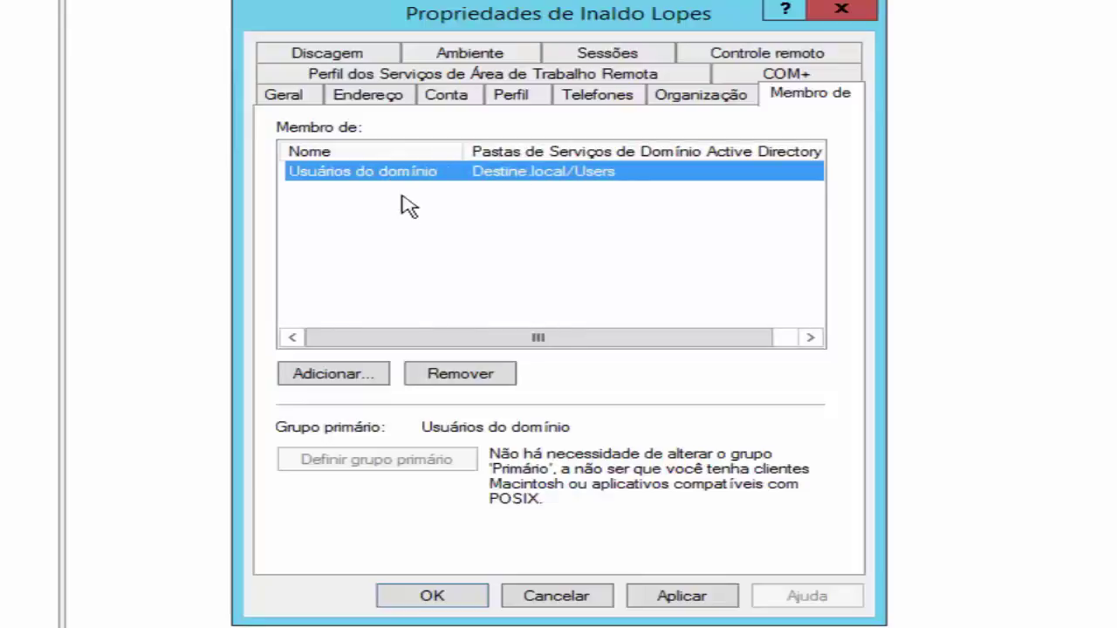
{"action": "left_click", "coordinate": [339, 373]}
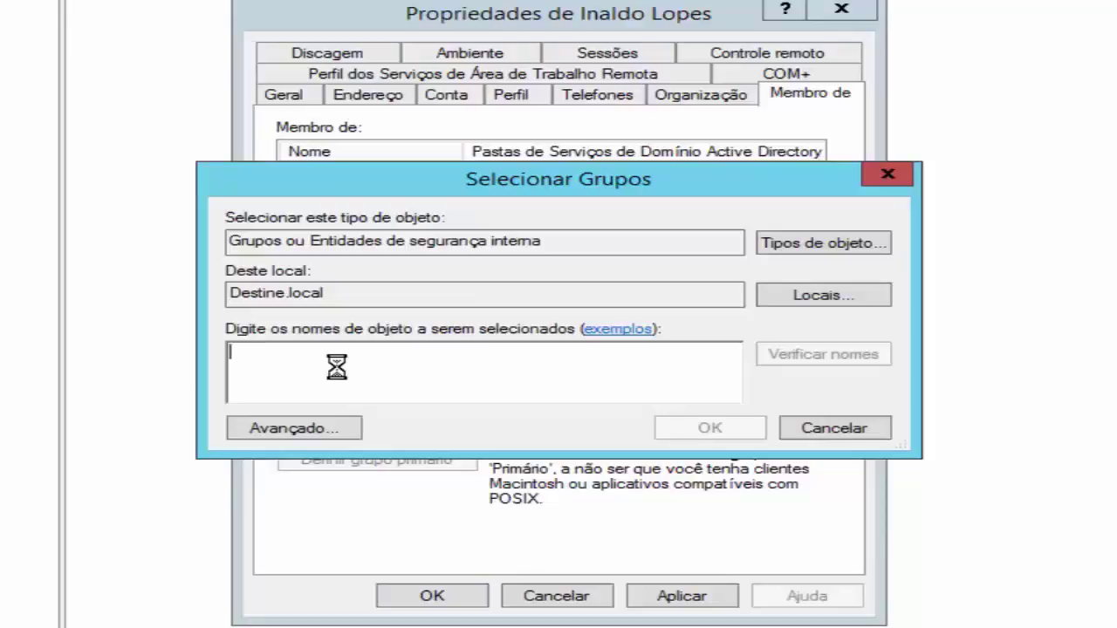
{"action": "type", "text": "ad"}
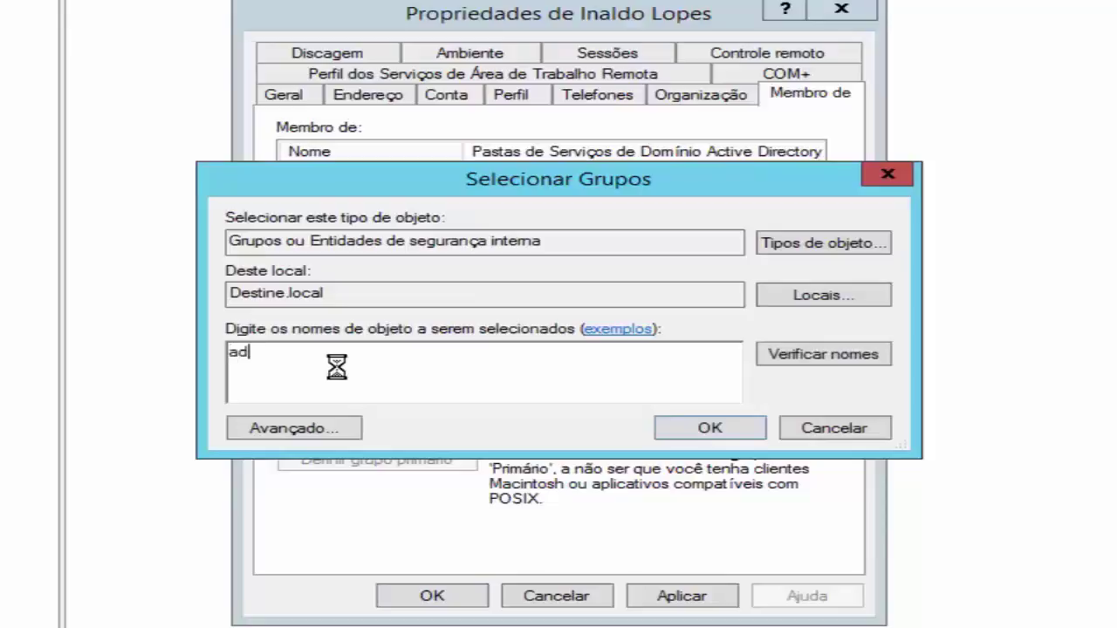
{"action": "type", "text": "m"}
{"action": "left_click", "coordinate": [796, 354]}
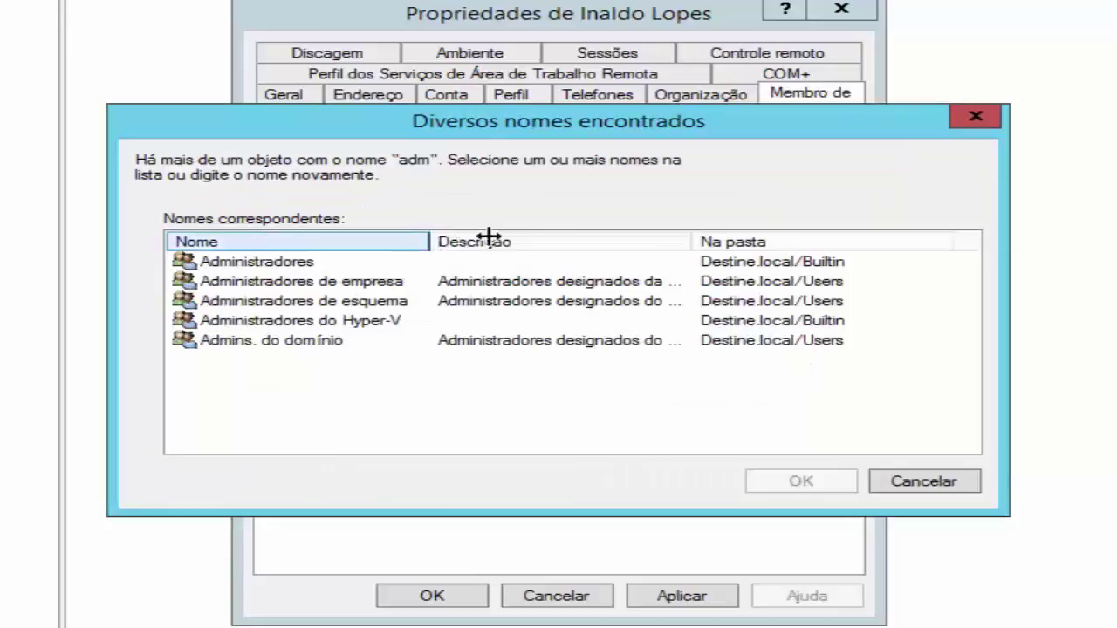
{"action": "left_click_drag", "start_coordinate": [489, 237], "coordinate": [575, 249]}
{"action": "left_click", "coordinate": [937, 487]}
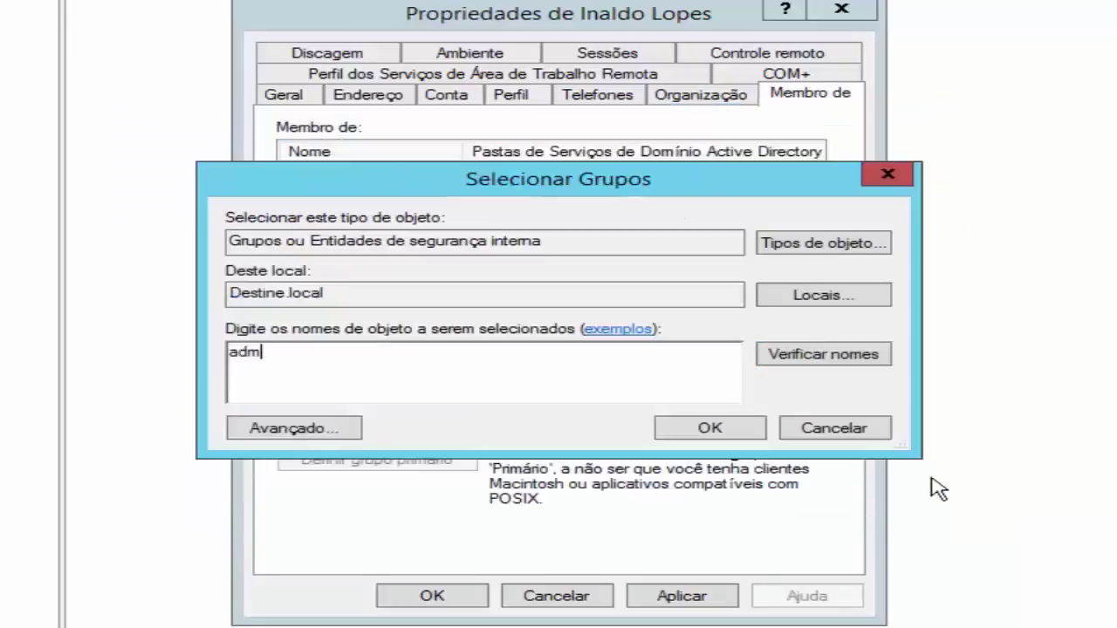
{"action": "left_click", "coordinate": [839, 434]}
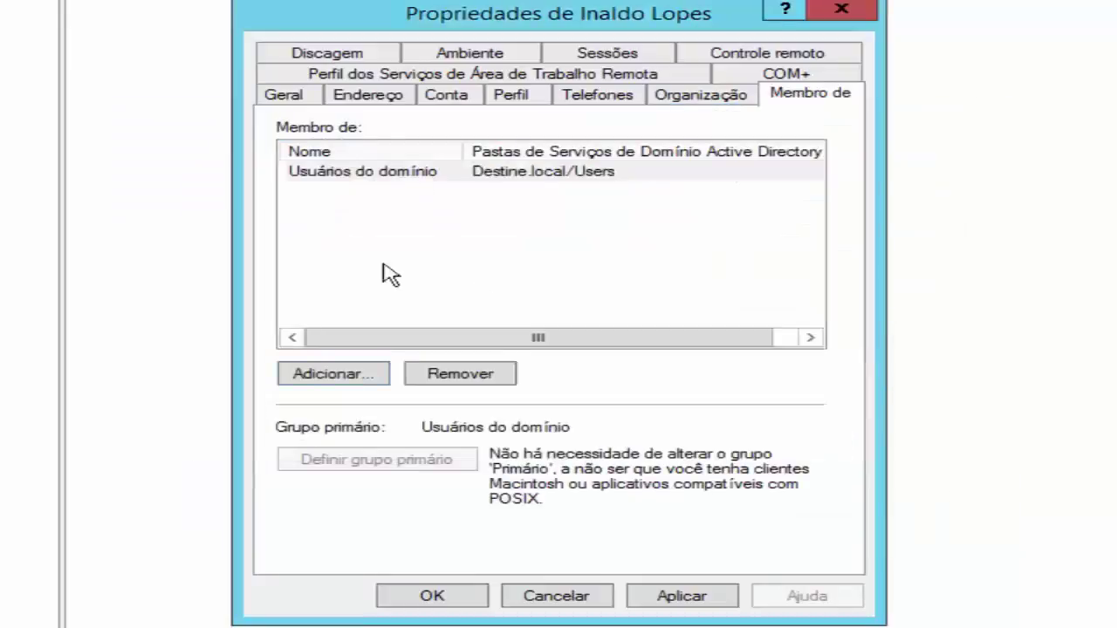
{"action": "left_click", "coordinate": [339, 376]}
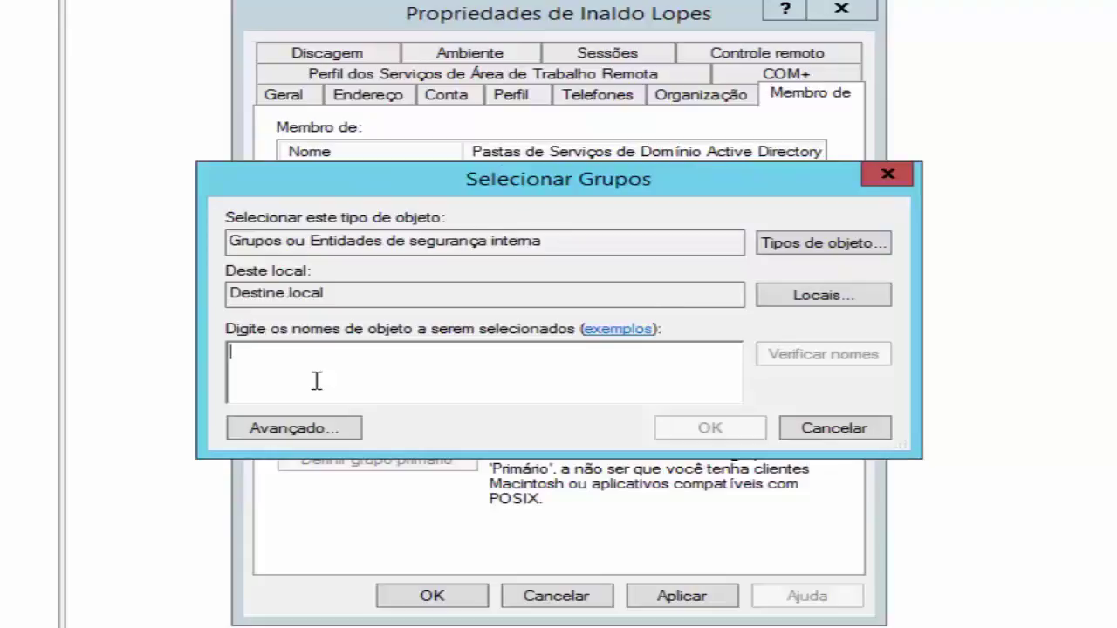
{"action": "type", "text": "a"}
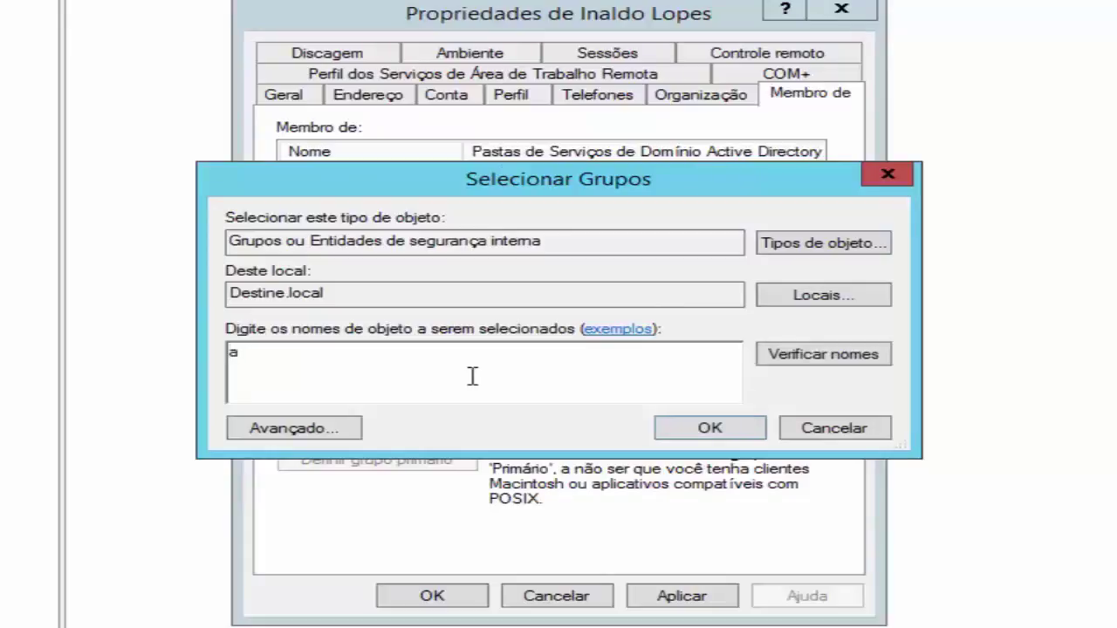
{"action": "type", "text": "dimin"}
{"action": "left_click", "coordinate": [778, 356]}
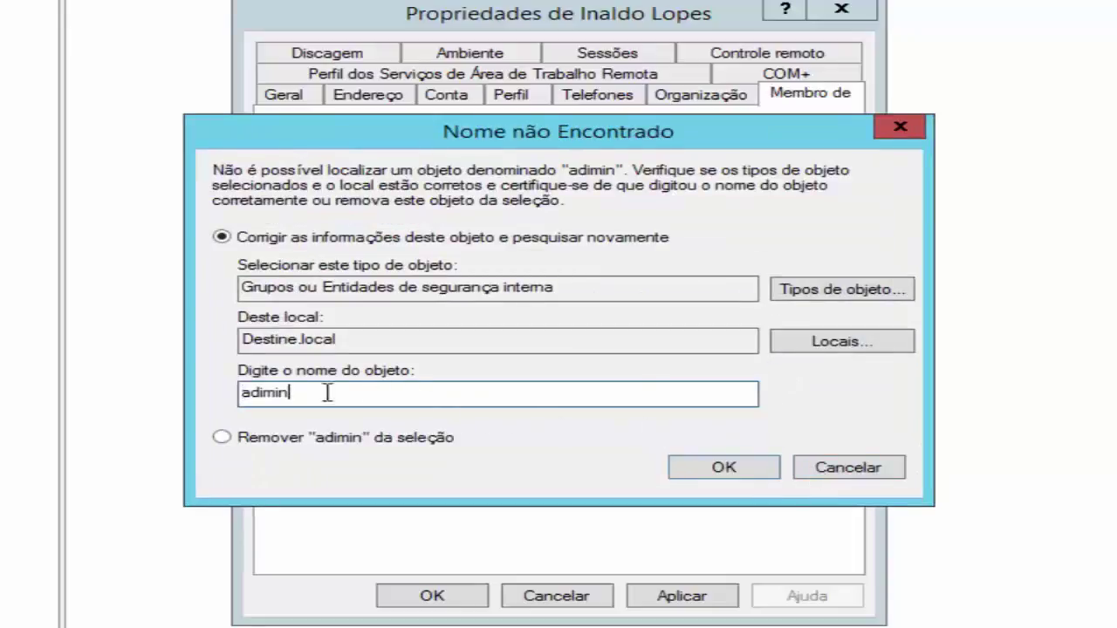
{"action": "left_click", "coordinate": [258, 393]}
{"action": "left_click", "coordinate": [851, 479]}
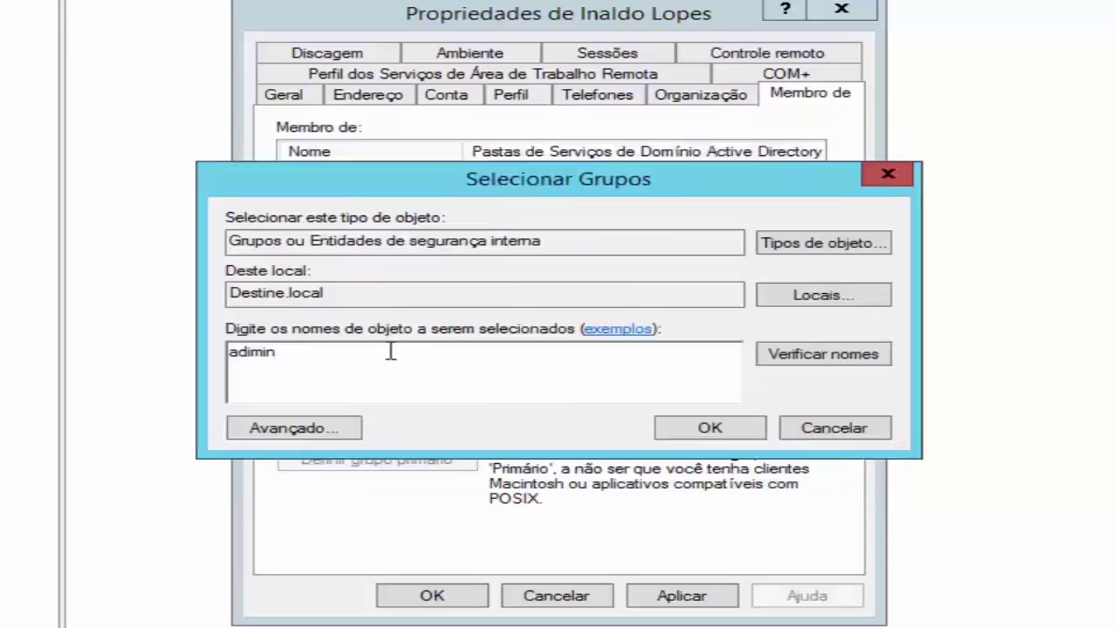
{"action": "key", "text": "BackSpace"}
{"action": "key", "text": "BackSpace"}
{"action": "key", "text": "BackSpace"}
{"action": "key", "text": "BackSpace"}
{"action": "type", "text": "mi"}
{"action": "left_click", "coordinate": [816, 356]}
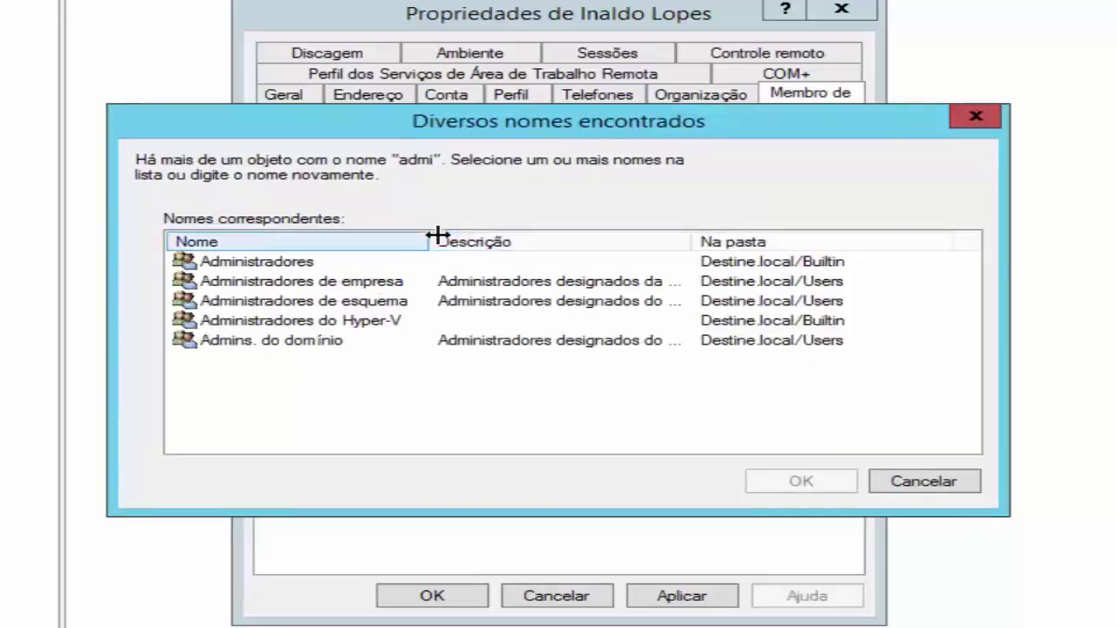
{"action": "left_click_drag", "start_coordinate": [467, 236], "coordinate": [502, 237]}
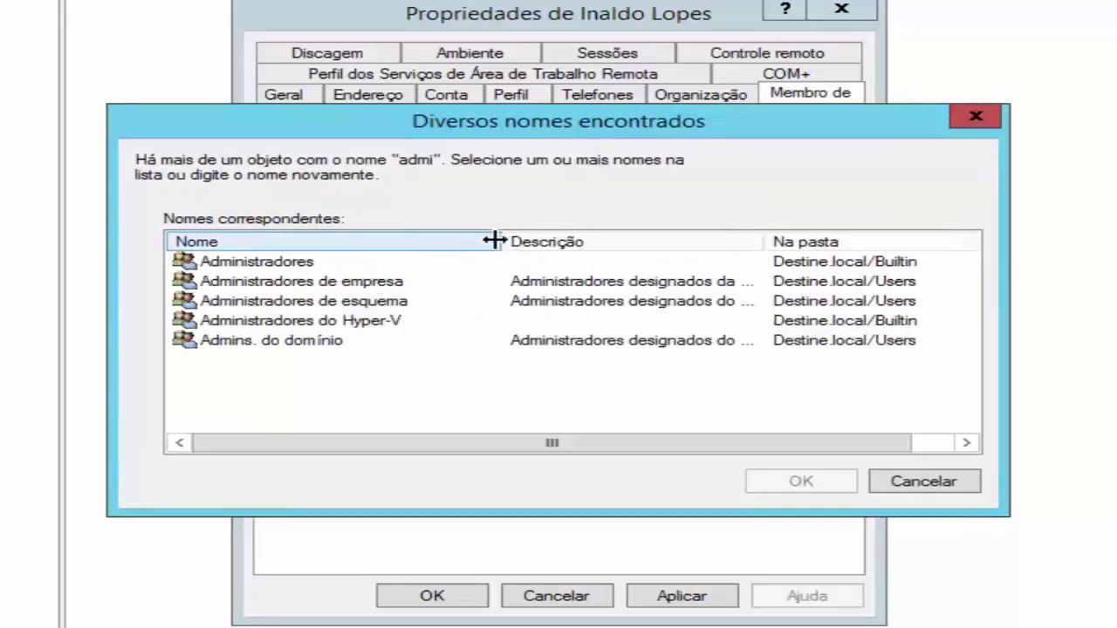
{"action": "left_click", "coordinate": [251, 263]}
{"action": "left_click", "coordinate": [253, 283]}
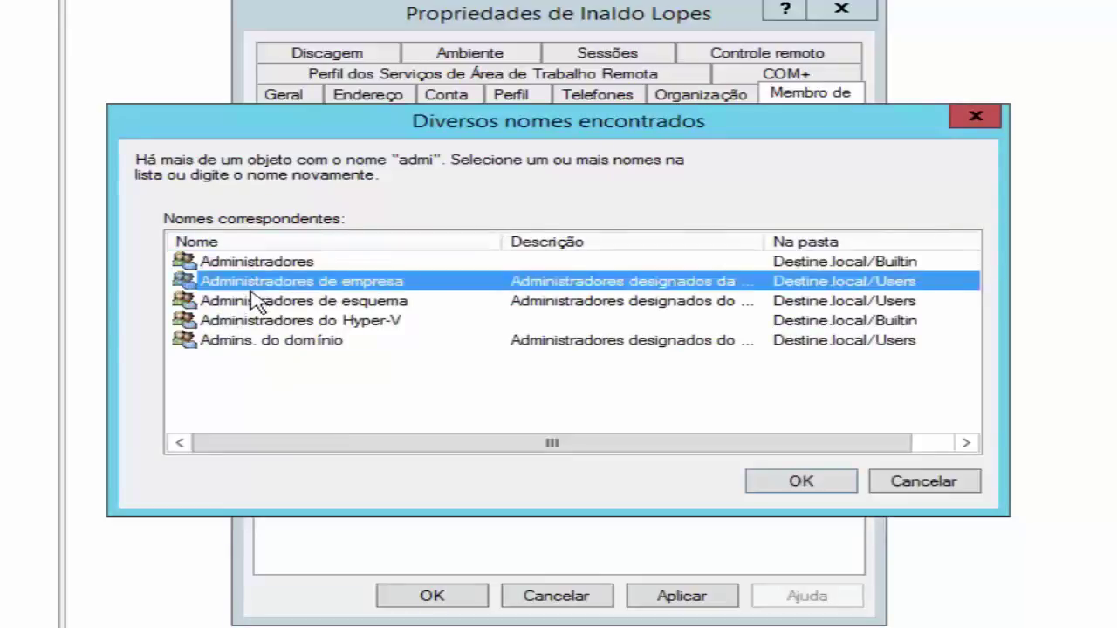
{"action": "left_click", "coordinate": [255, 304]}
{"action": "left_click", "coordinate": [252, 322]}
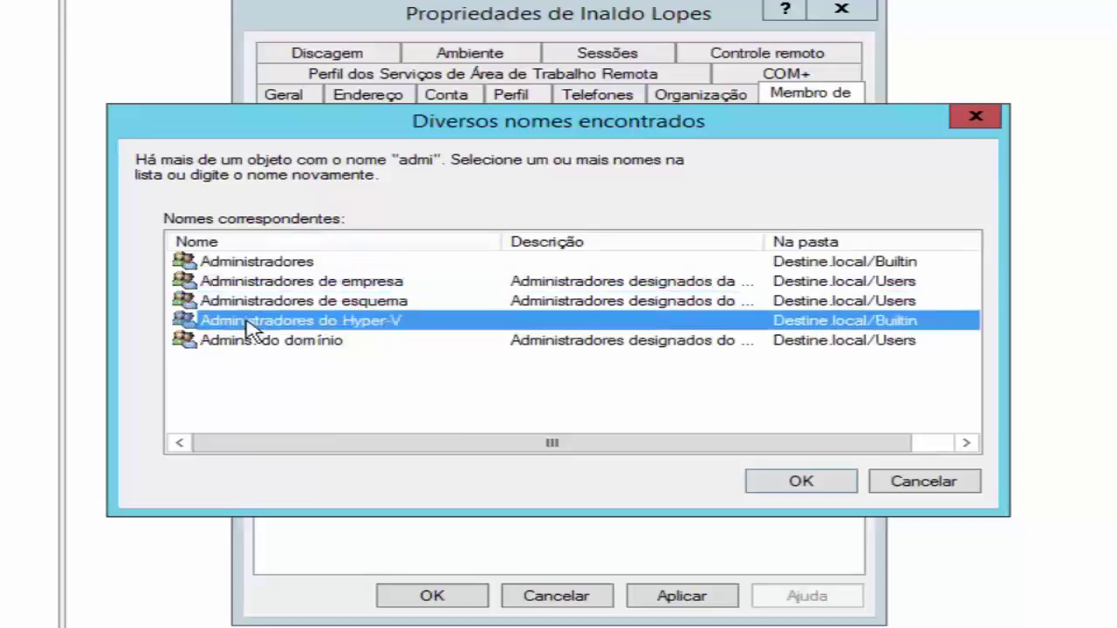
{"action": "left_click", "coordinate": [253, 342]}
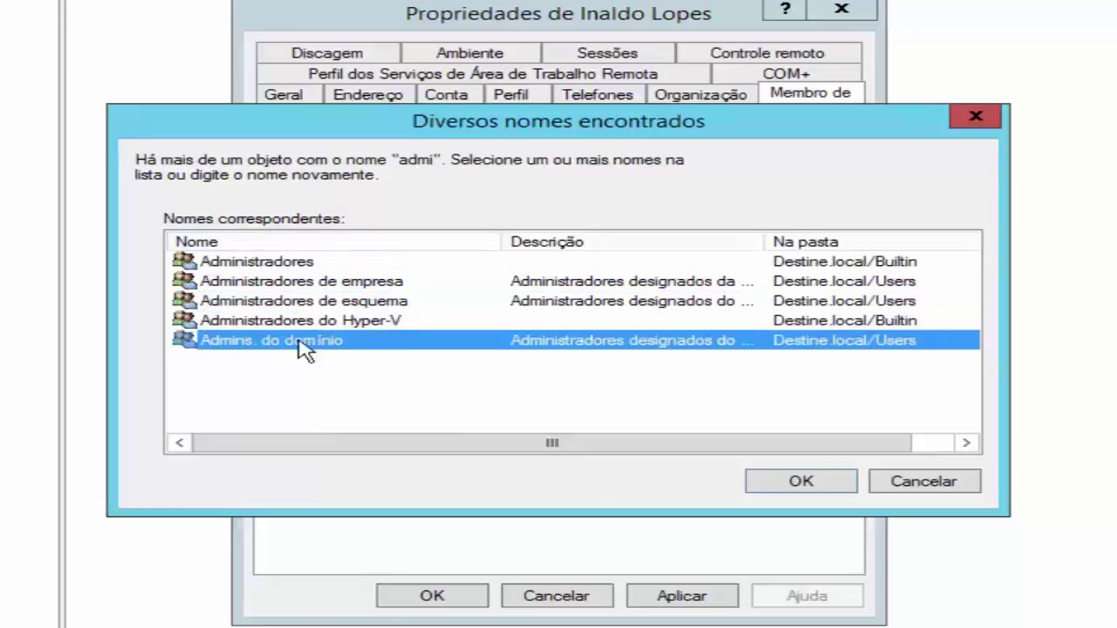
{"action": "left_click", "coordinate": [830, 488]}
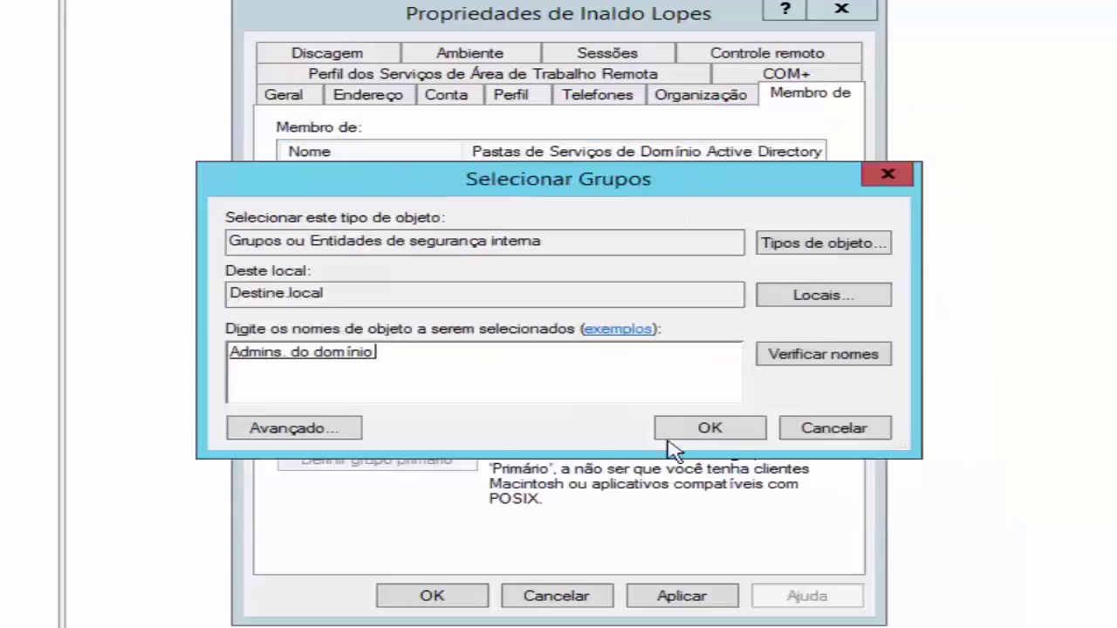
{"action": "left_click", "coordinate": [841, 426]}
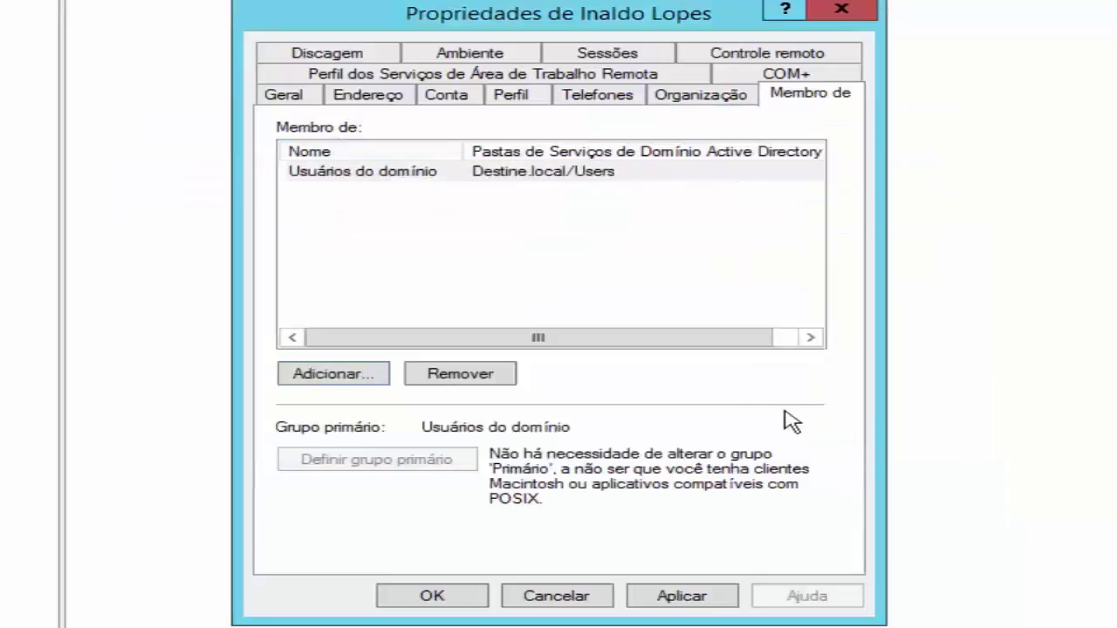
Search all Destine.local groups to add one, widening the Nome column of the results
{"action": "left_click", "coordinate": [300, 375]}
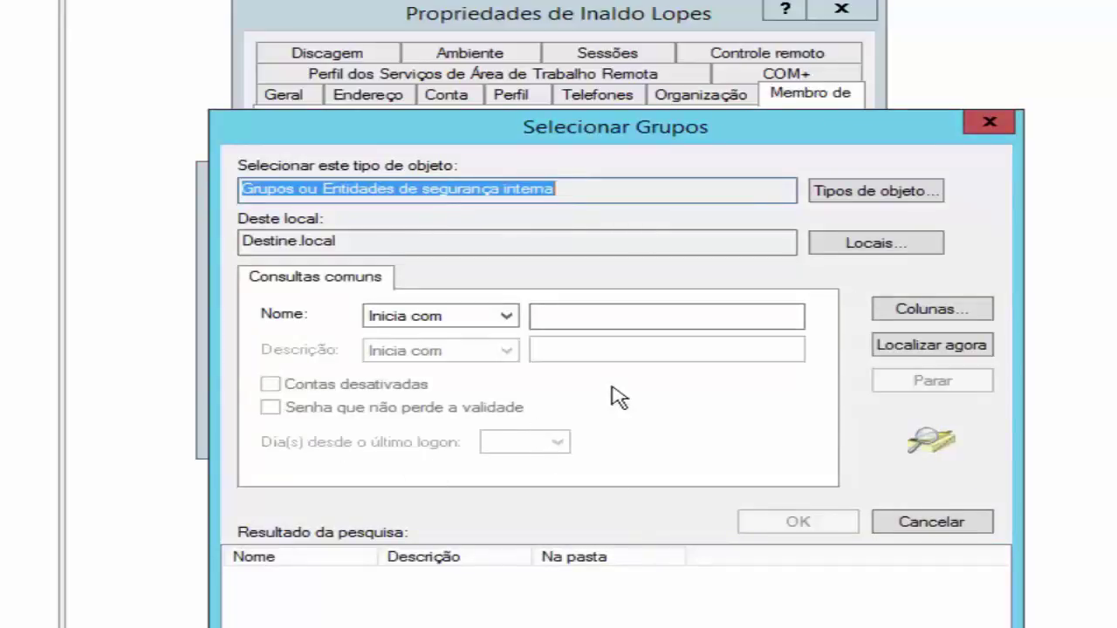
{"action": "left_click", "coordinate": [887, 346]}
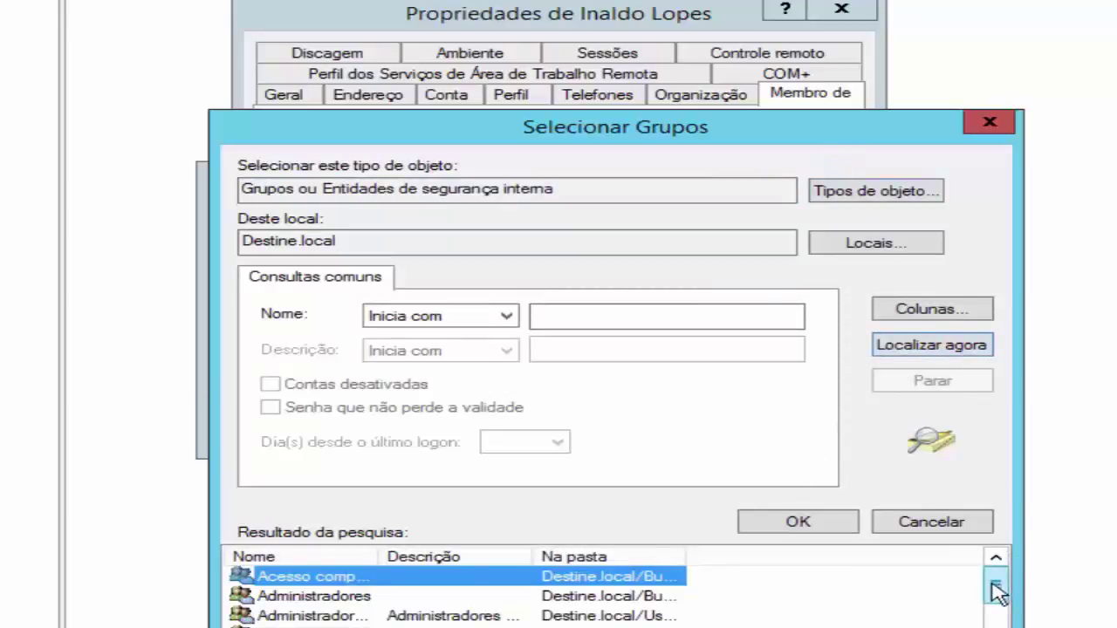
{"action": "left_click_drag", "start_coordinate": [993, 586], "coordinate": [984, 529]}
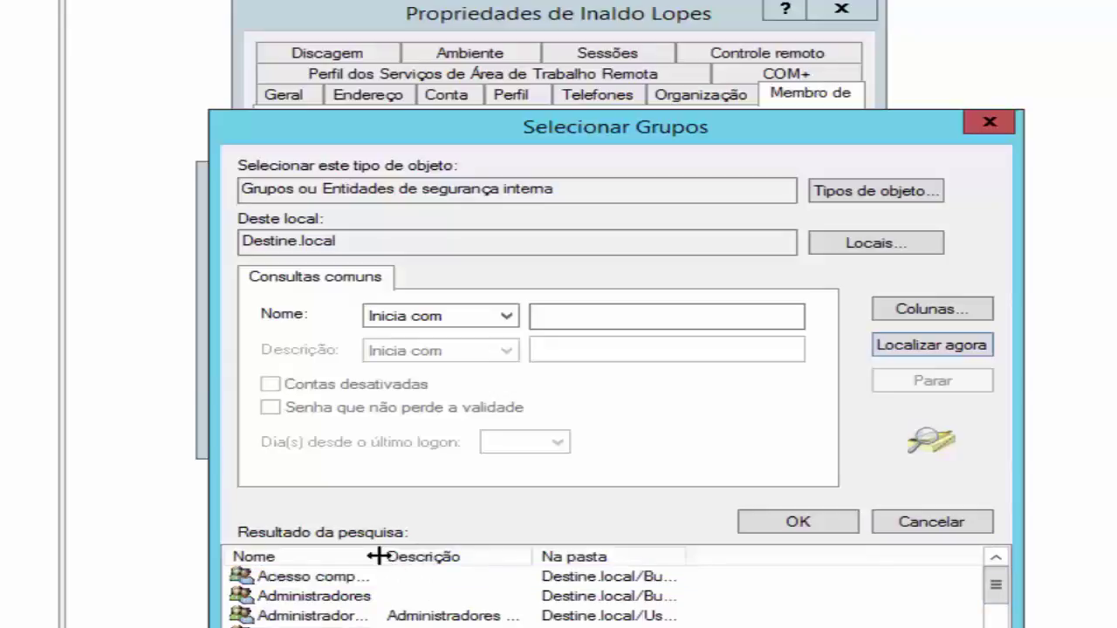
{"action": "left_click_drag", "start_coordinate": [377, 556], "coordinate": [511, 559]}
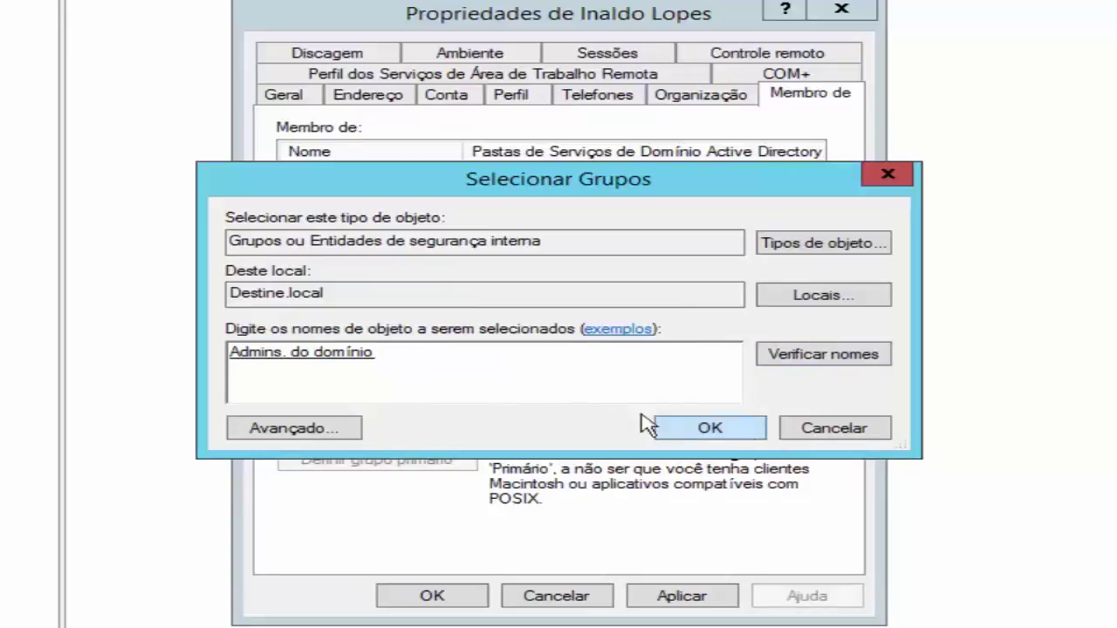
Find Administradores de empresa and add it with Admins. do domínio to the user's groups
{"action": "left_click", "coordinate": [294, 427]}
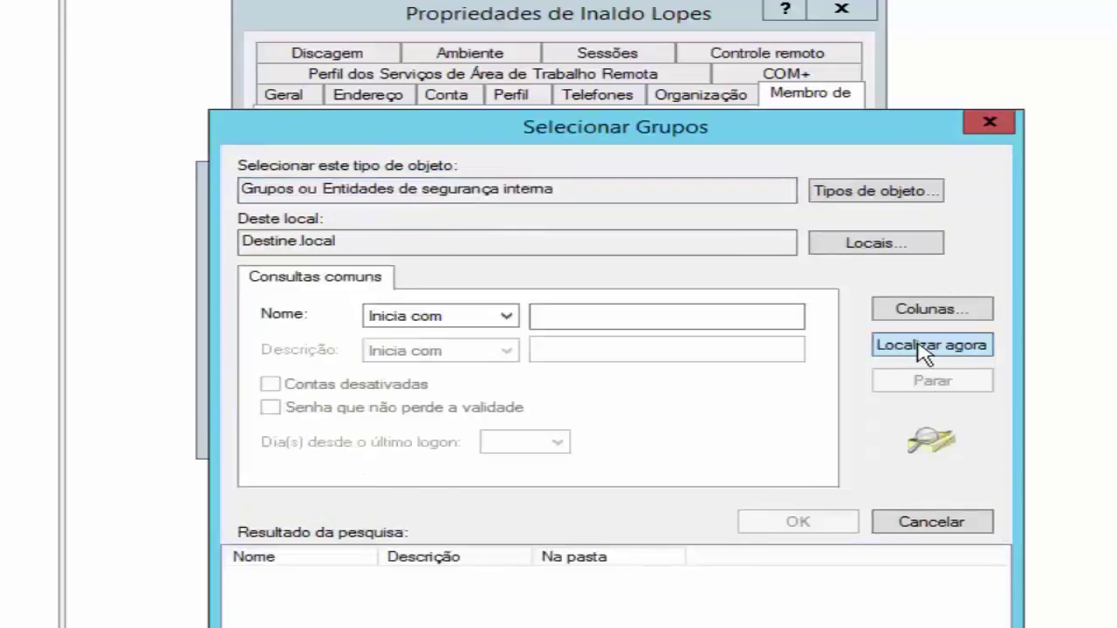
{"action": "left_click", "coordinate": [923, 348]}
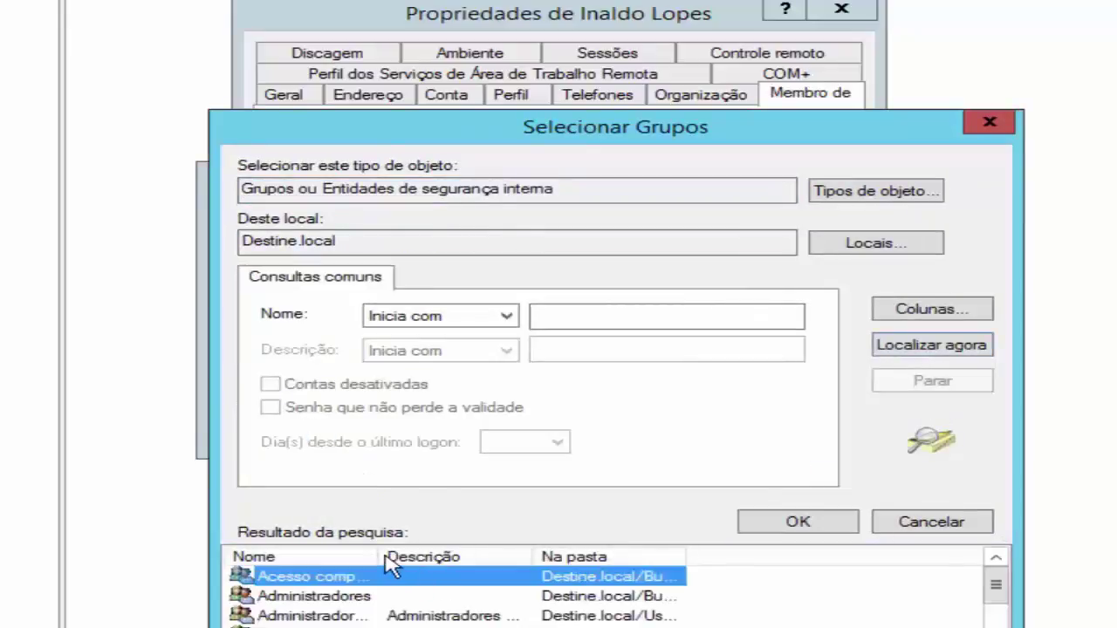
{"action": "left_click_drag", "start_coordinate": [378, 556], "coordinate": [425, 578]}
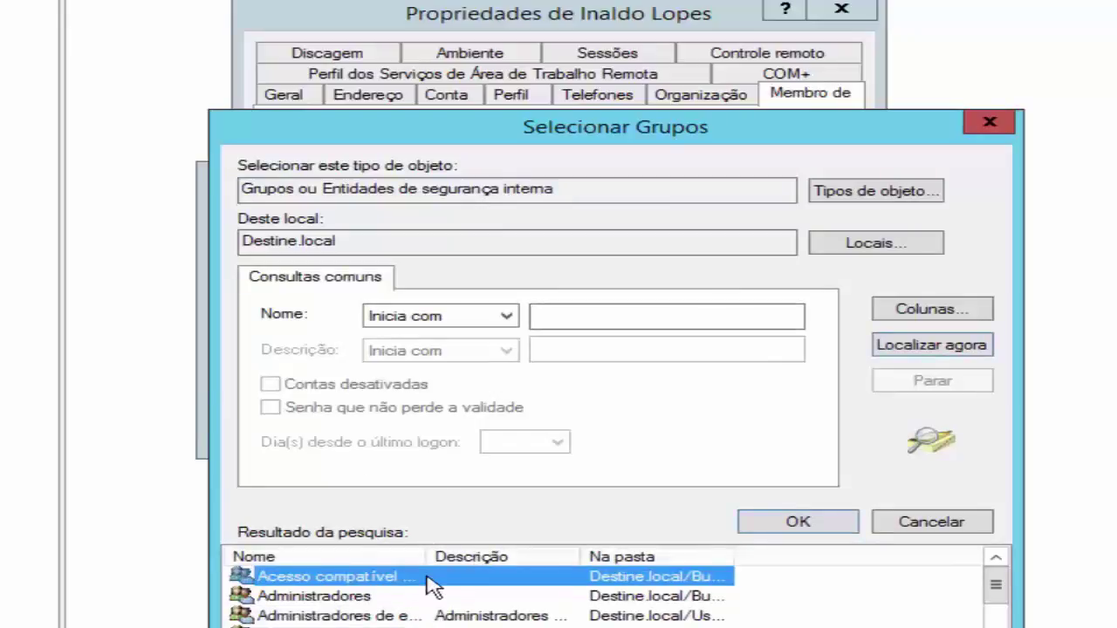
{"action": "left_click_drag", "start_coordinate": [455, 556], "coordinate": [520, 556]}
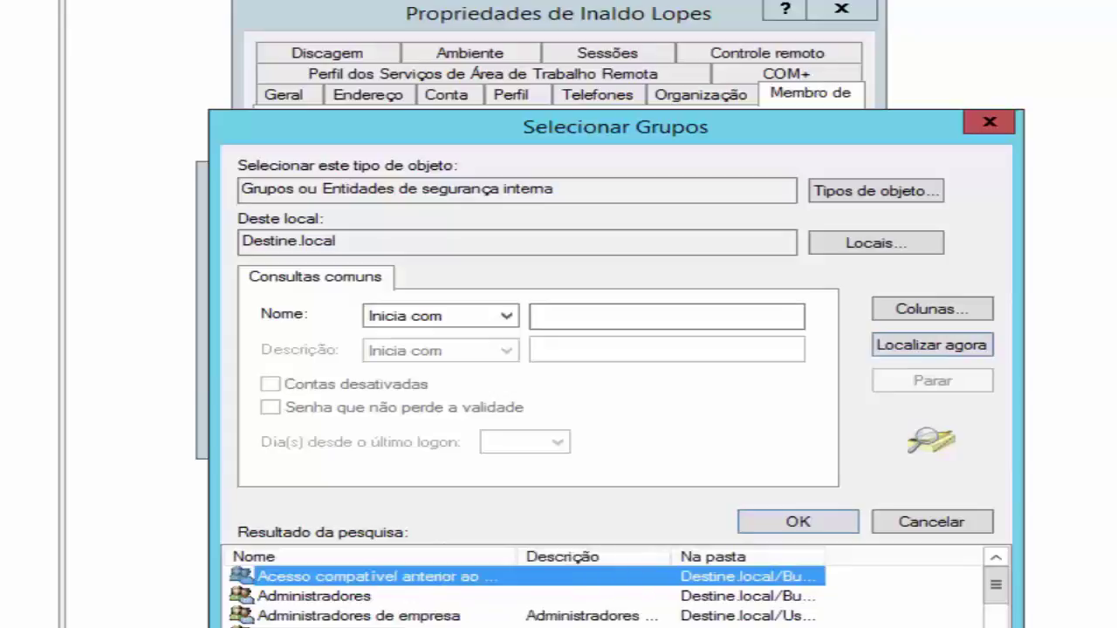
{"action": "double_click", "coordinate": [403, 616]}
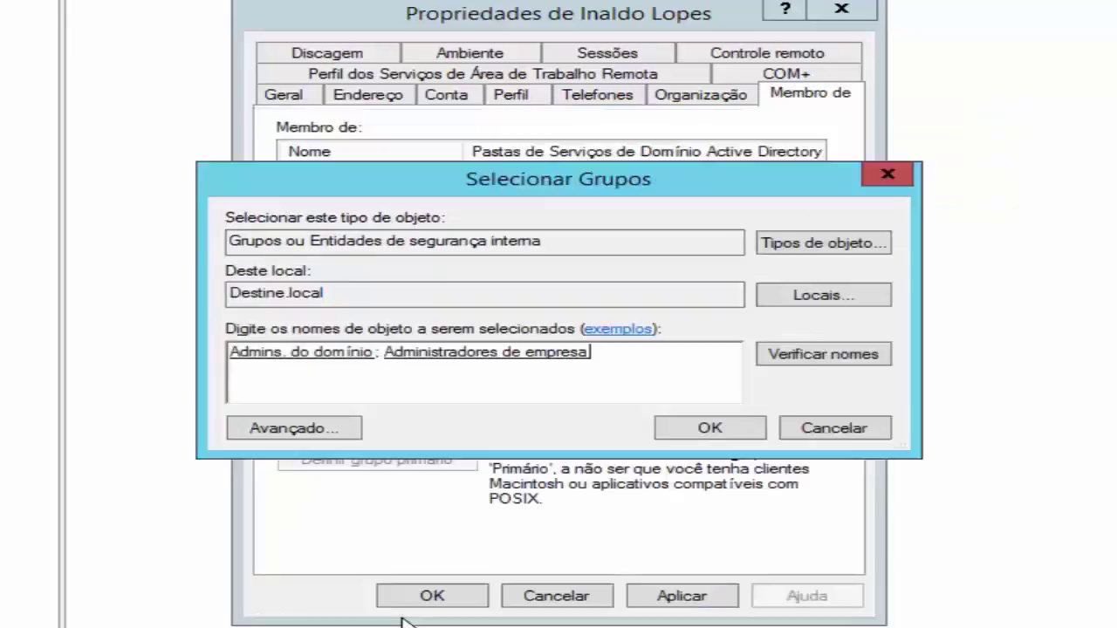
{"action": "left_click", "coordinate": [703, 429]}
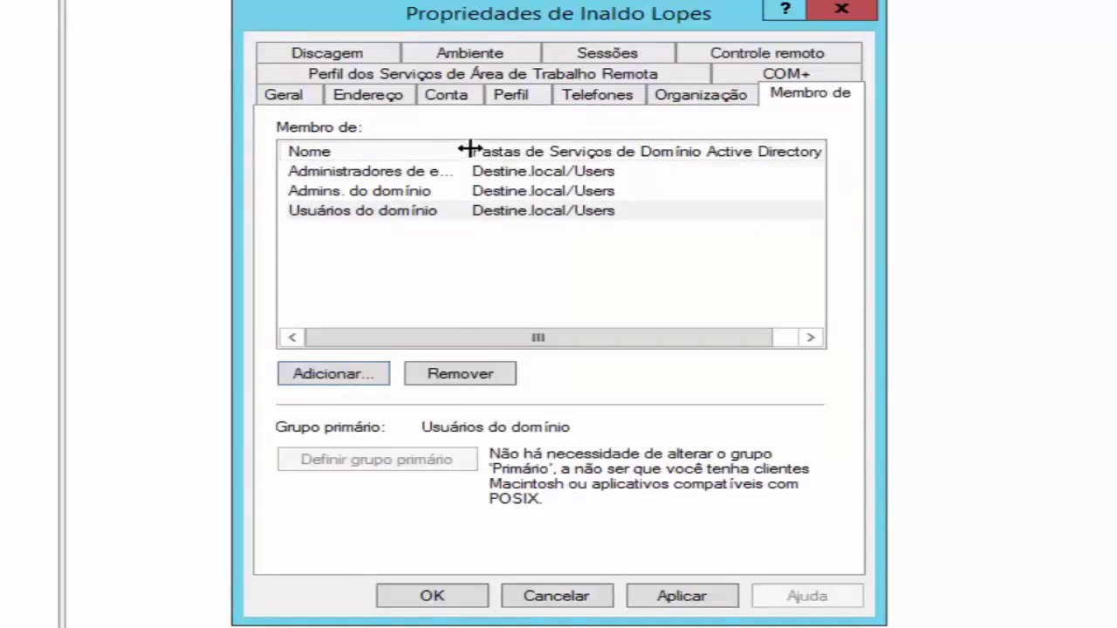
{"action": "left_click", "coordinate": [559, 151]}
{"action": "left_click_drag", "start_coordinate": [560, 152], "coordinate": [557, 151]}
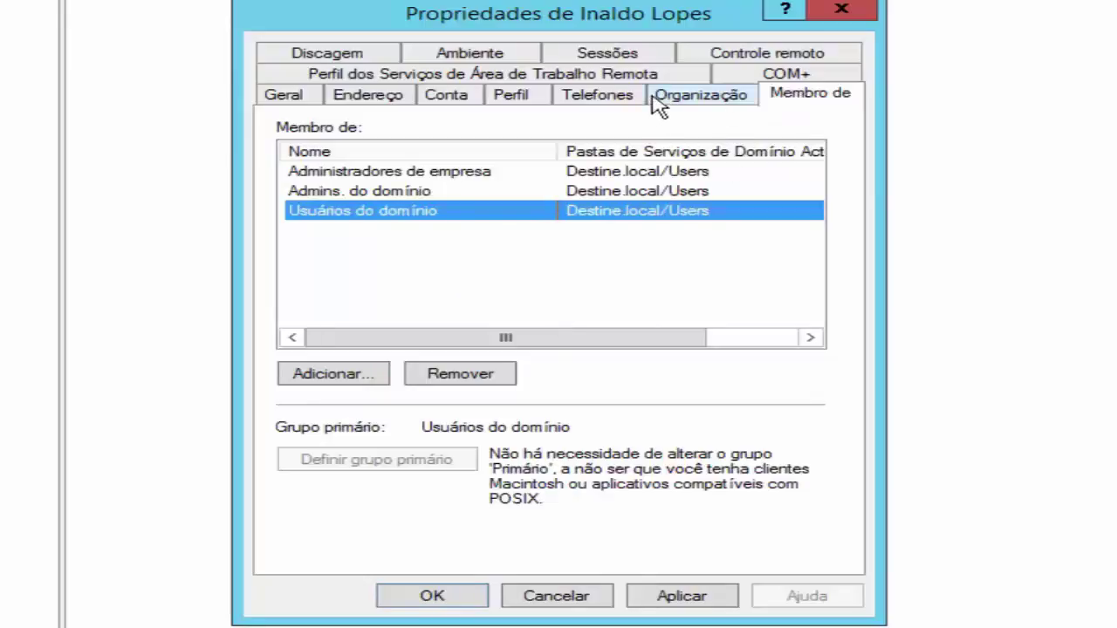
Browse the Remote Desktop Services Profile and COM+ pages, ending on the Discagem dial-in page
{"action": "left_click", "coordinate": [521, 77]}
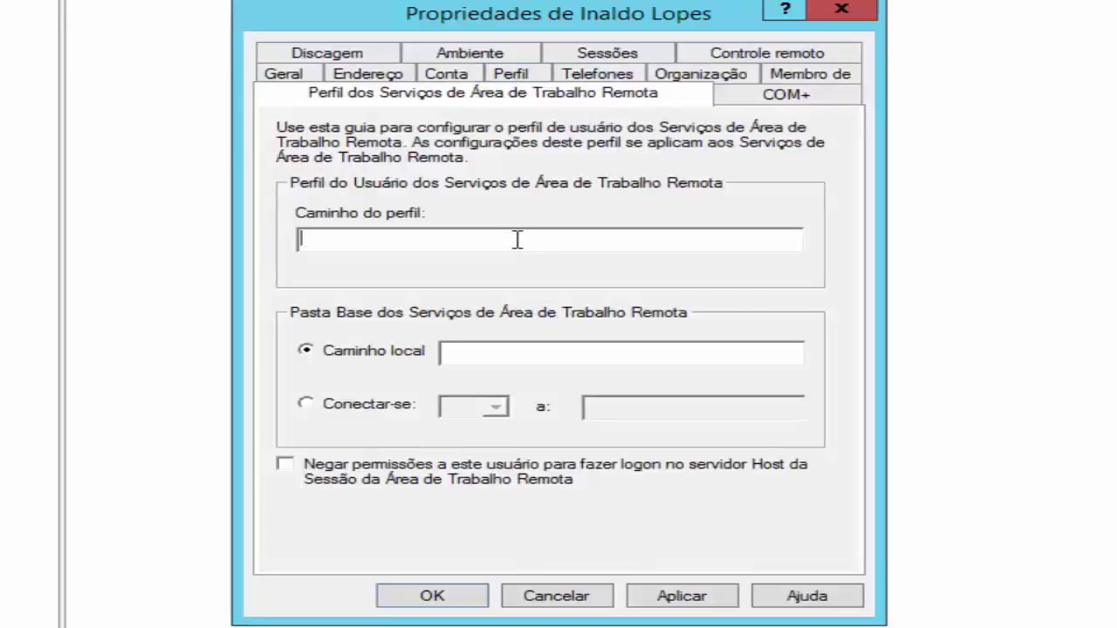
{"action": "left_click", "coordinate": [790, 94]}
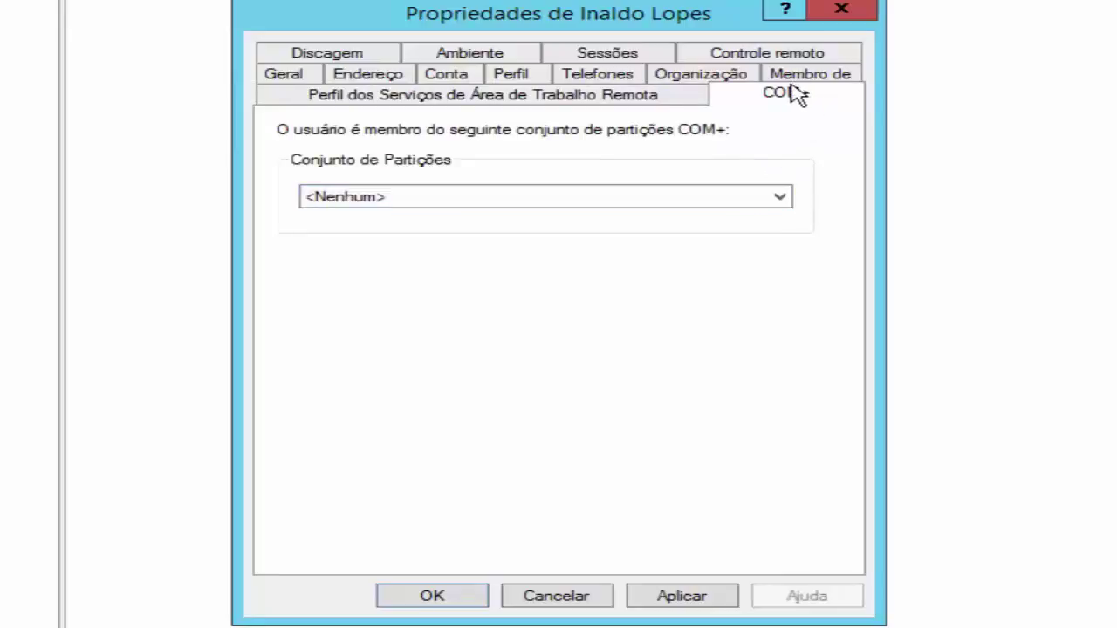
{"action": "left_click", "coordinate": [301, 55]}
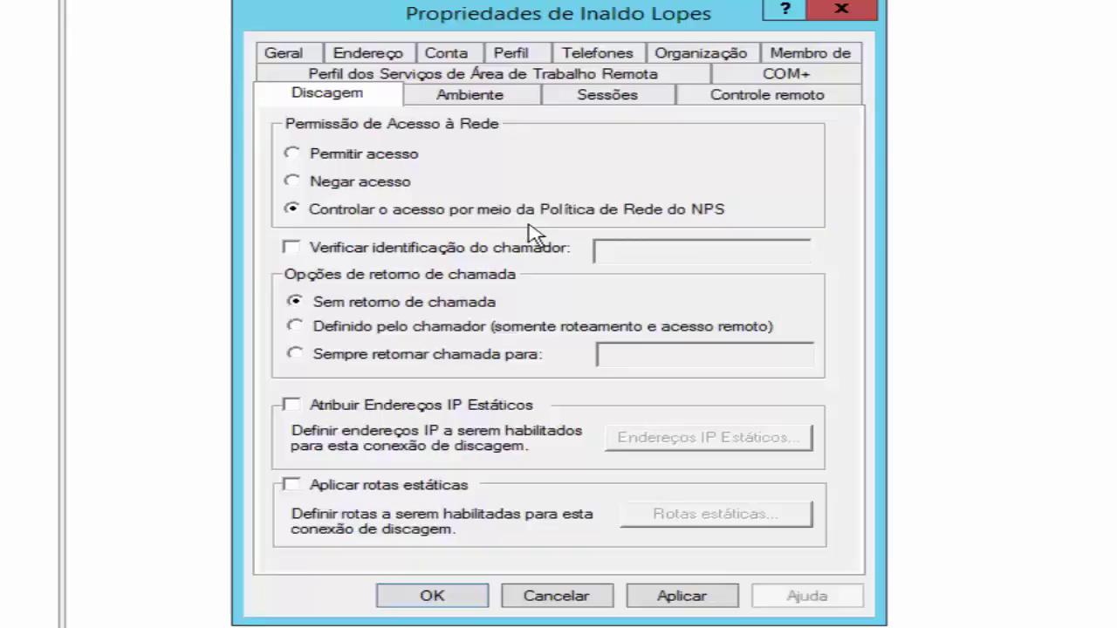
Review the user's Environment, Sessions and Remote control settings, then return to the General page
{"action": "left_click", "coordinate": [489, 99]}
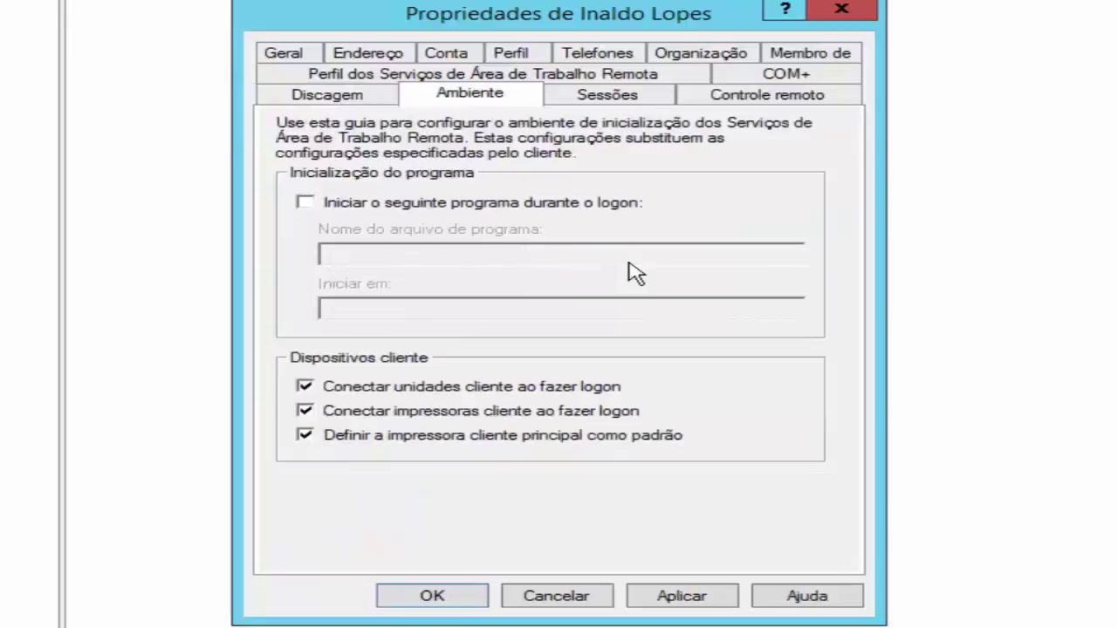
{"action": "left_click", "coordinate": [615, 91]}
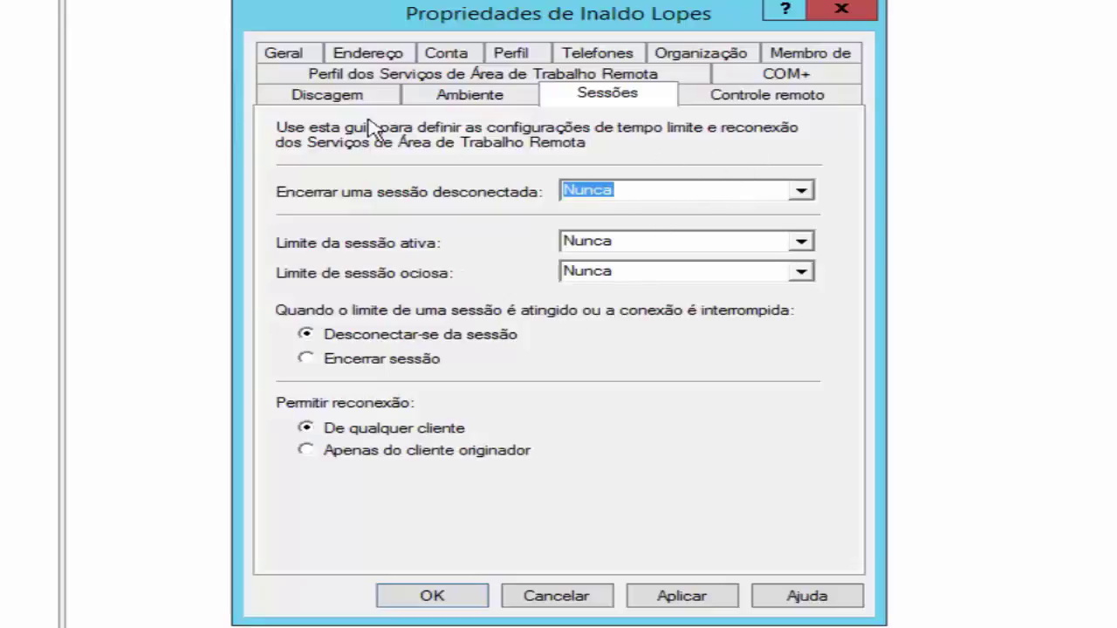
{"action": "left_click", "coordinate": [749, 101]}
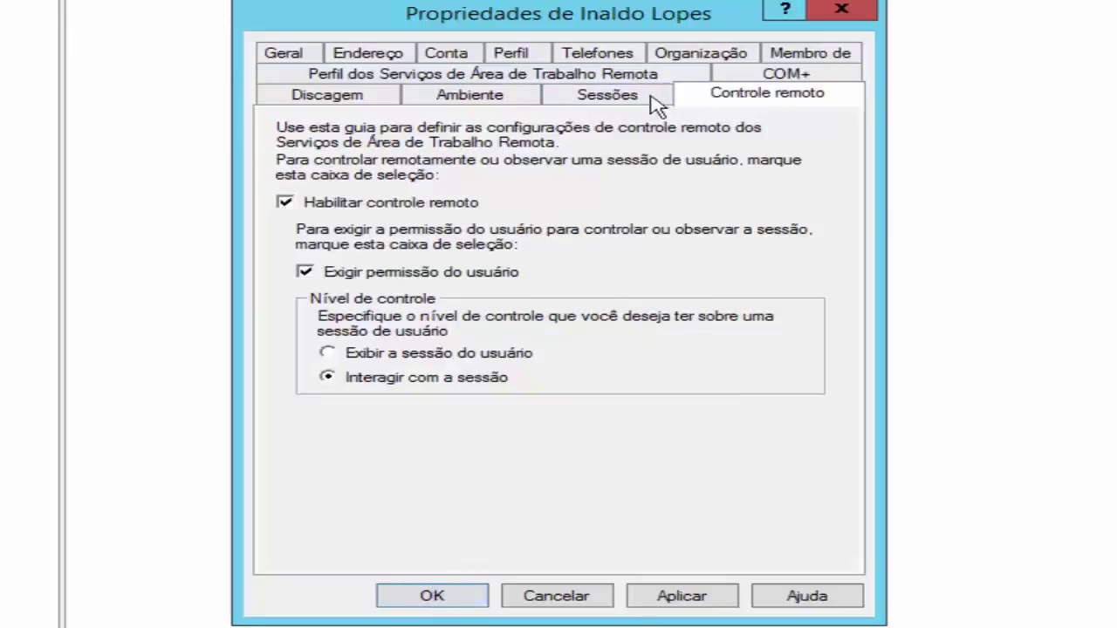
{"action": "left_click", "coordinate": [292, 52]}
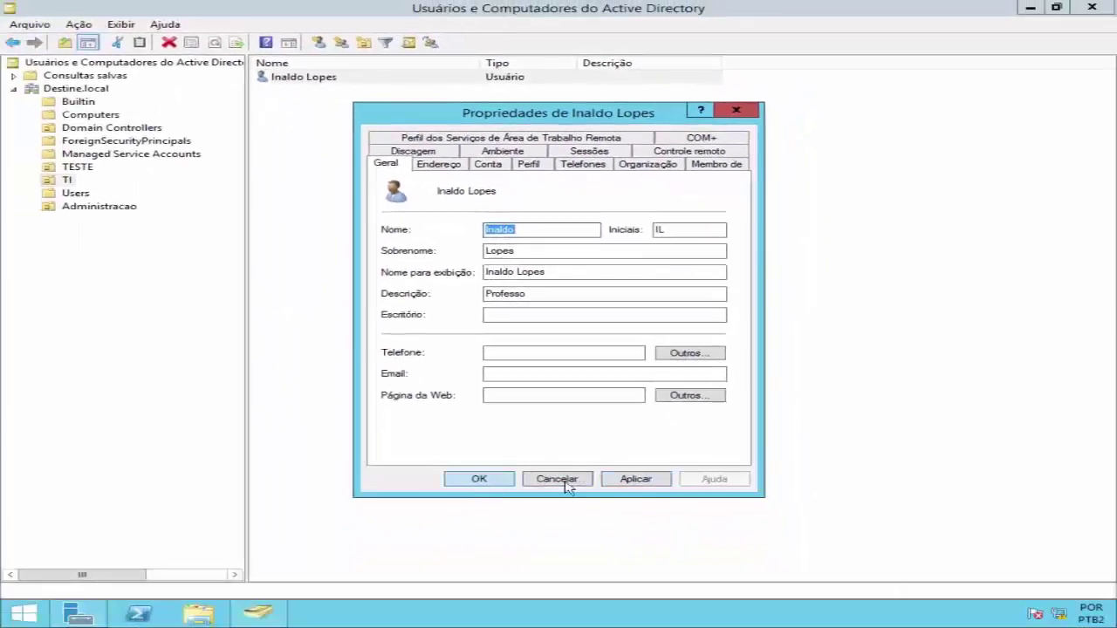
Save and close the user's properties, then launch Active Directory Administrative Center from Server Manager's Tools
{"action": "left_click", "coordinate": [471, 481]}
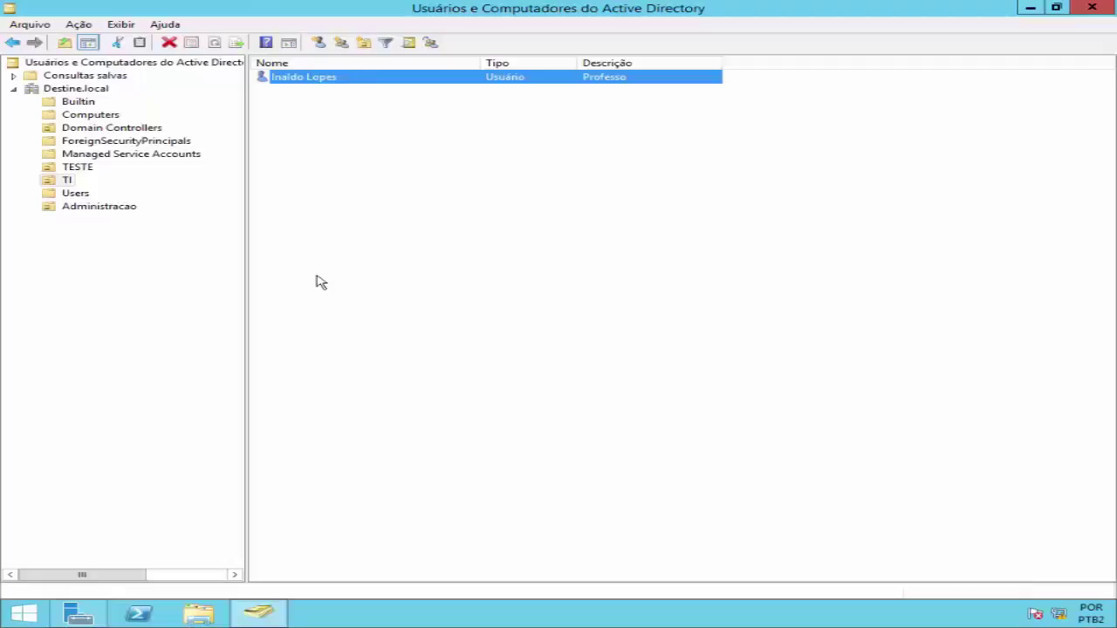
{"action": "left_click", "coordinate": [98, 616]}
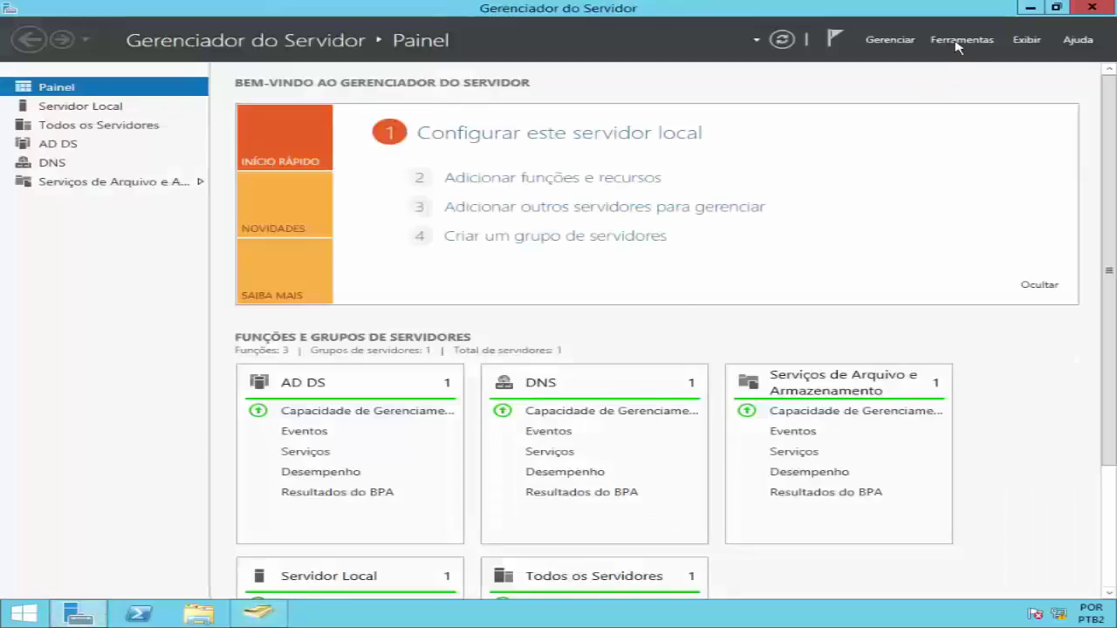
{"action": "left_click", "coordinate": [958, 47]}
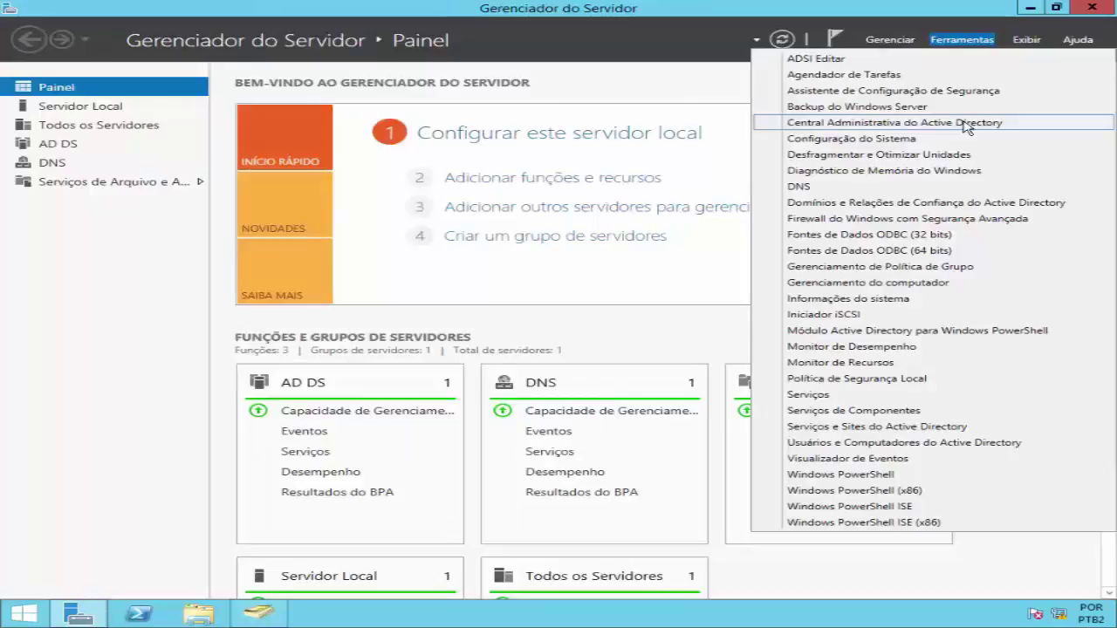
{"action": "left_click", "coordinate": [967, 127]}
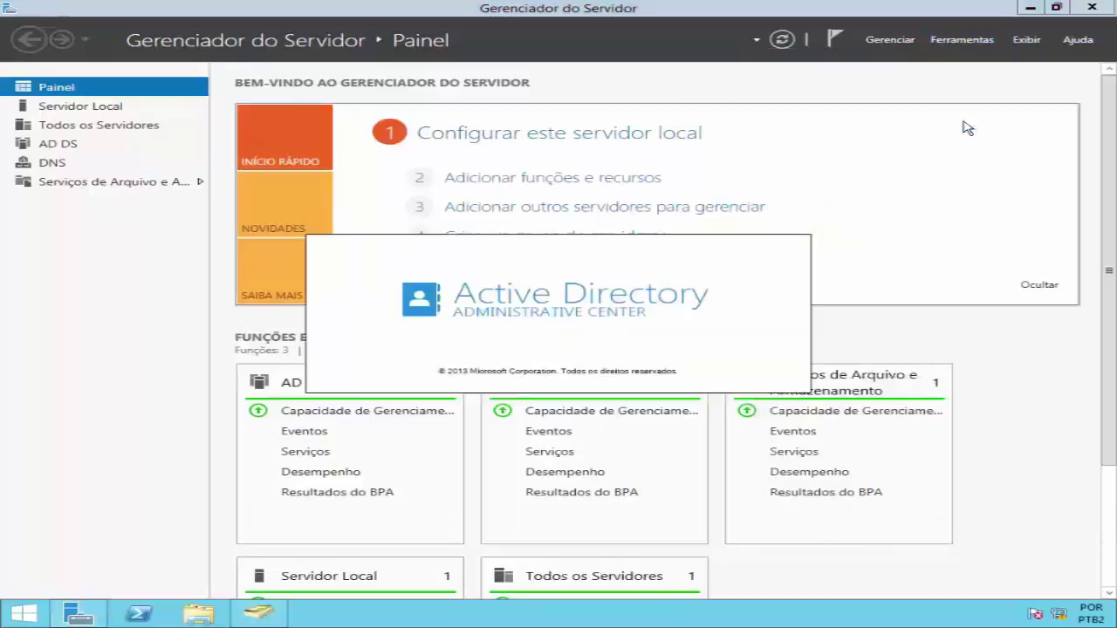